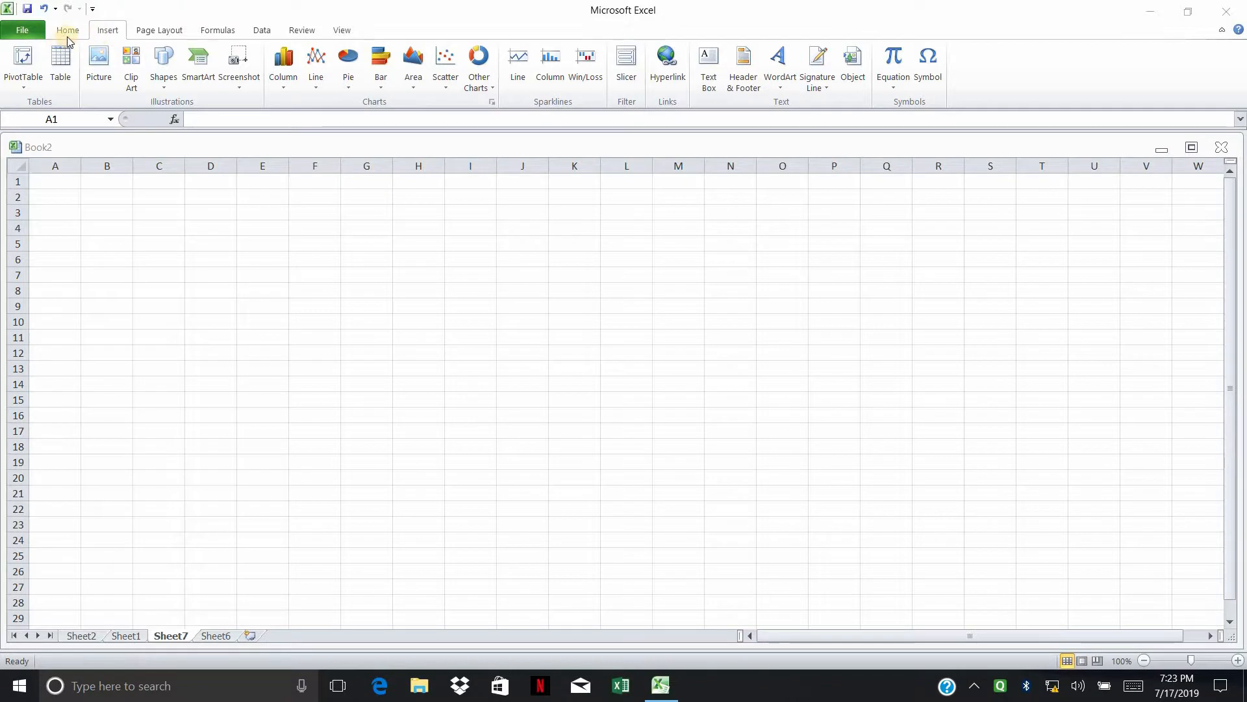
Step: Create a ten-column table starting at cell A1, leaving the option for existing headers off
left_click(94, 31)
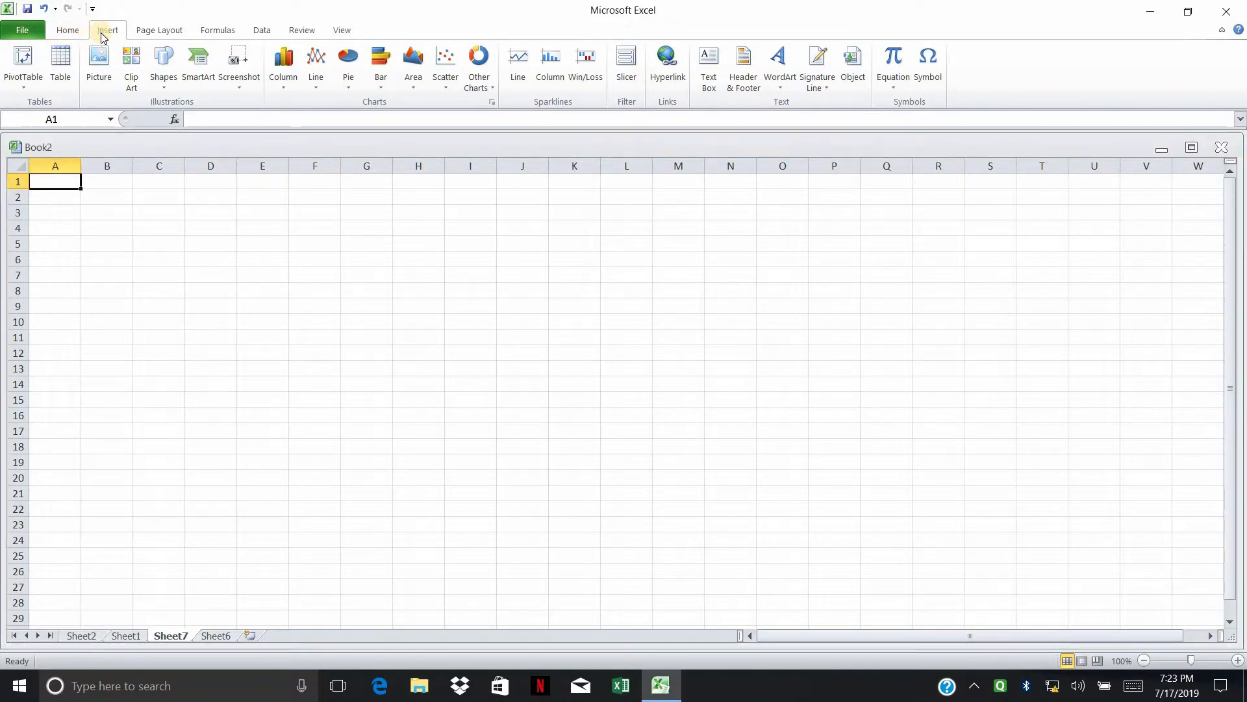
left_click(66, 34)
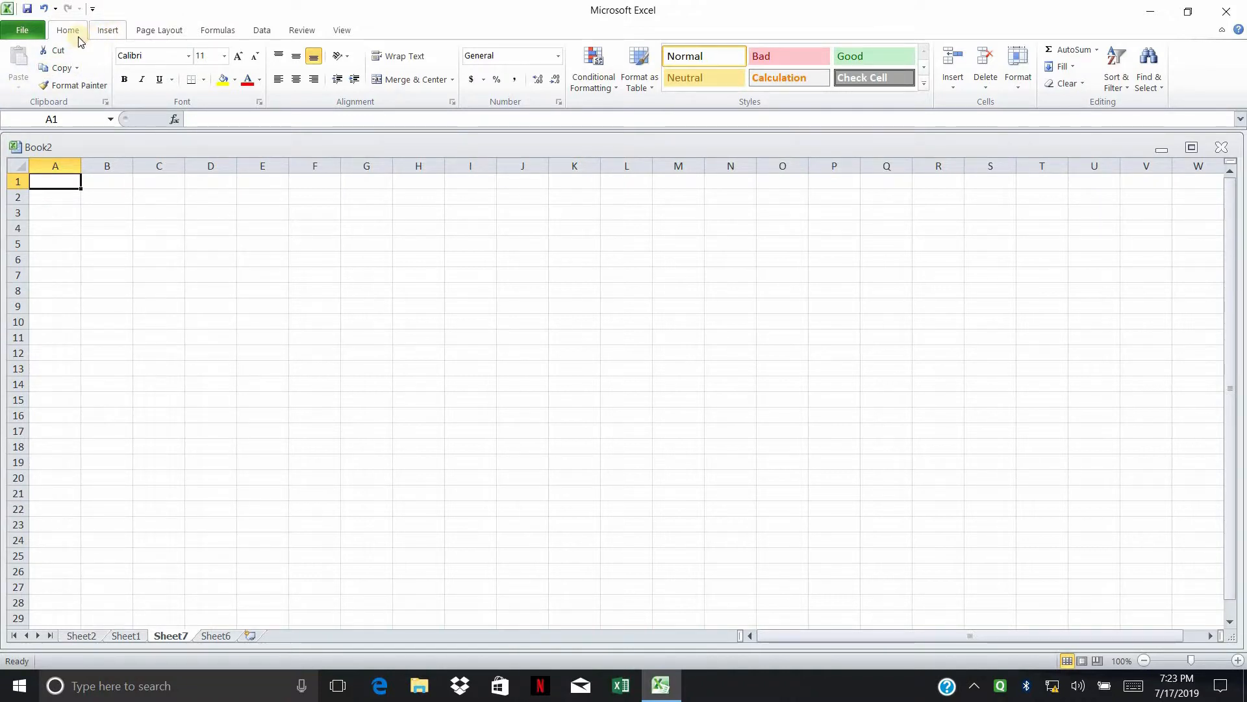
left_click(105, 32)
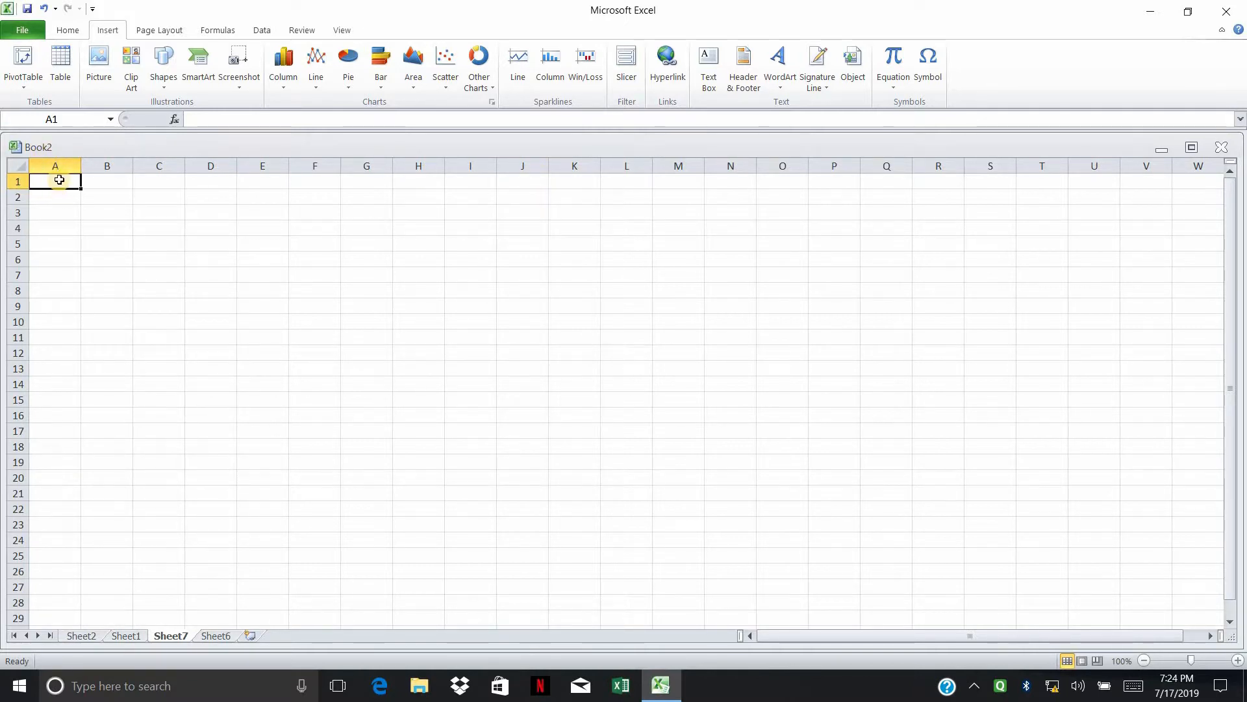
left_click_drag(56, 176, 580, 172)
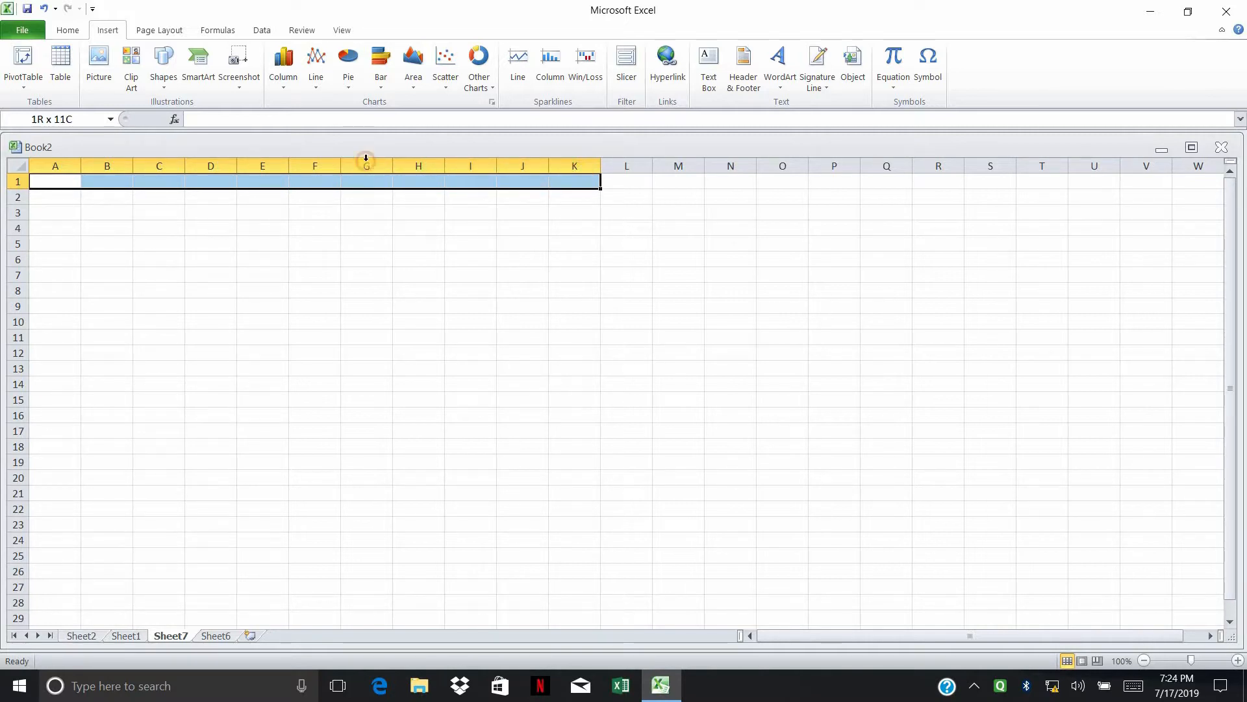
left_click(60, 71)
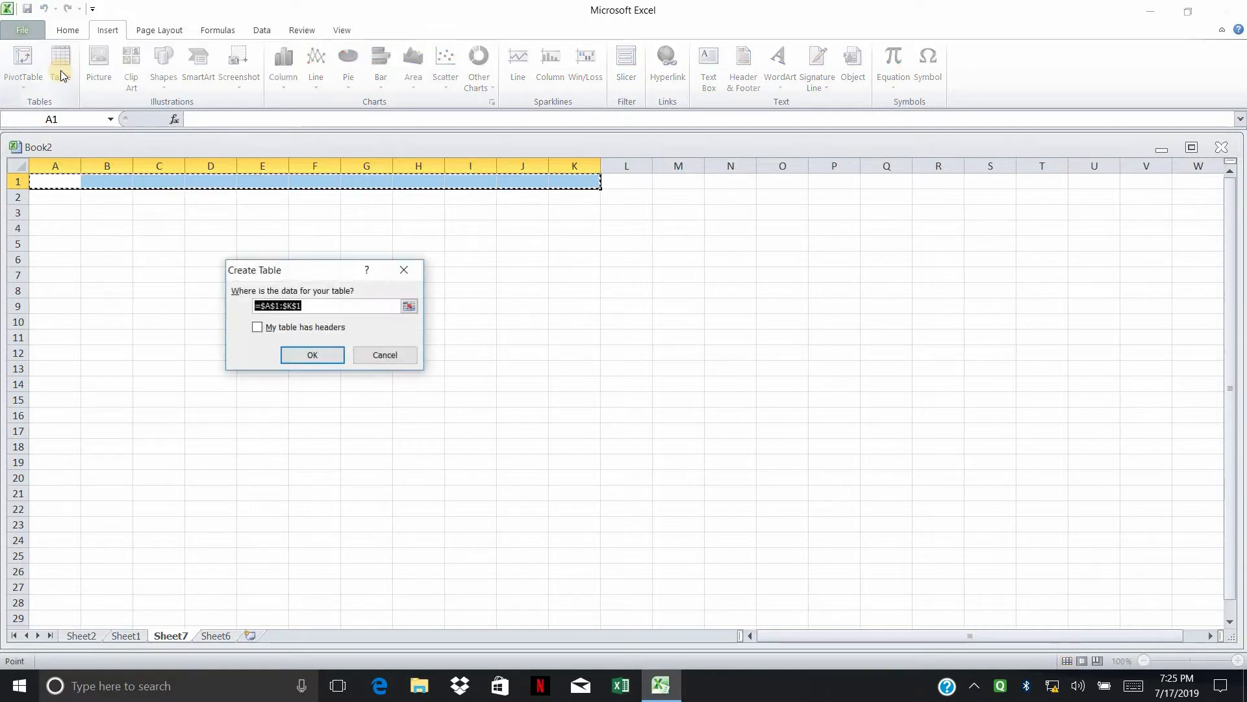
left_click(298, 354)
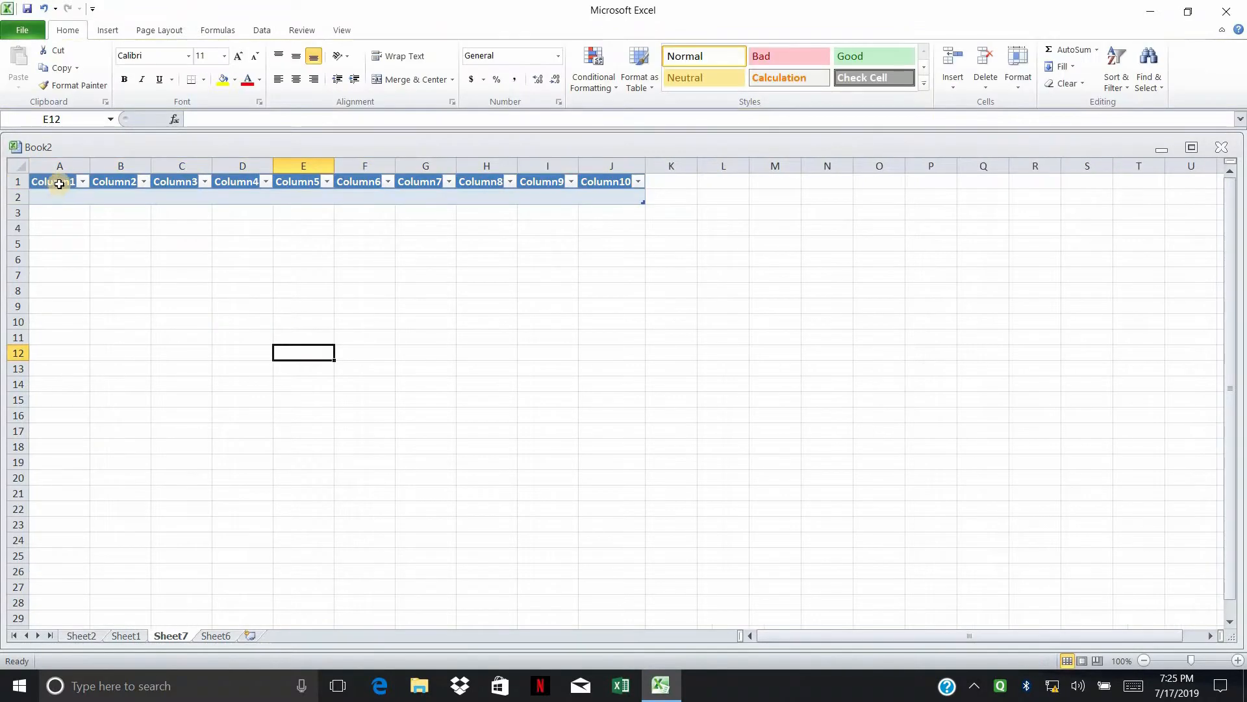
Step: Examine the table's default column headers one by one from column A through column J
left_click(64, 182)
left_click(130, 182)
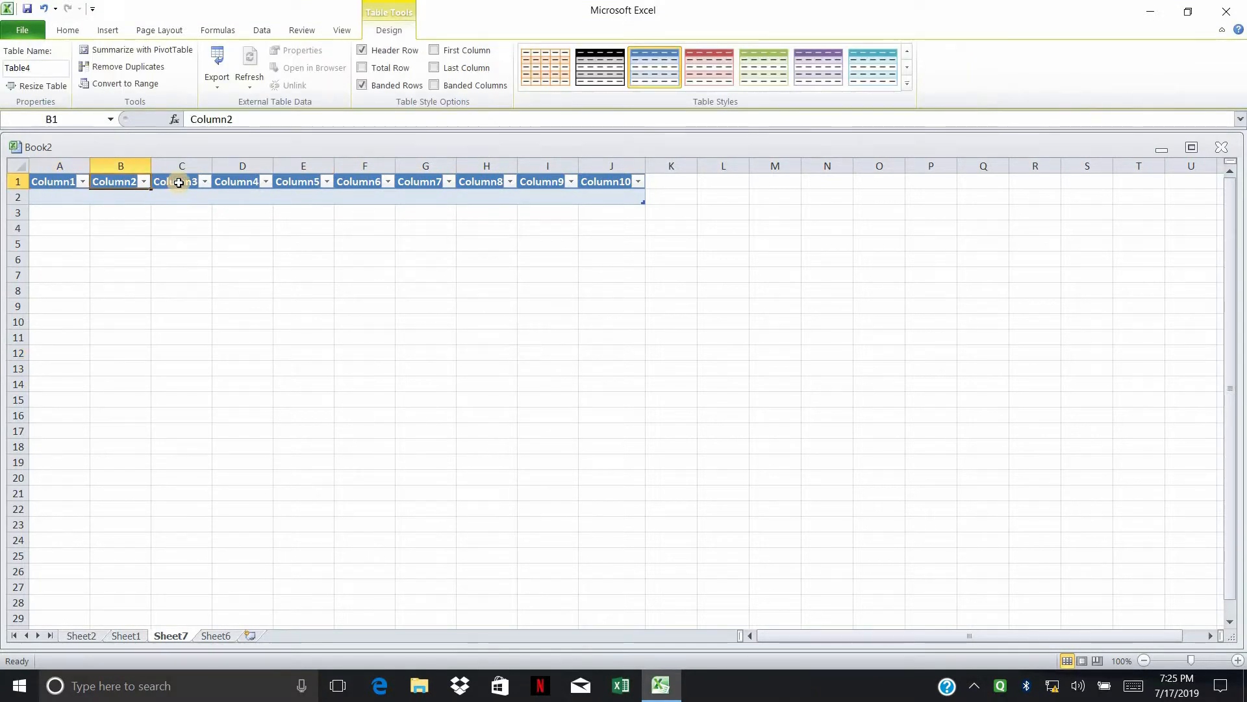
left_click(198, 182)
left_click(254, 182)
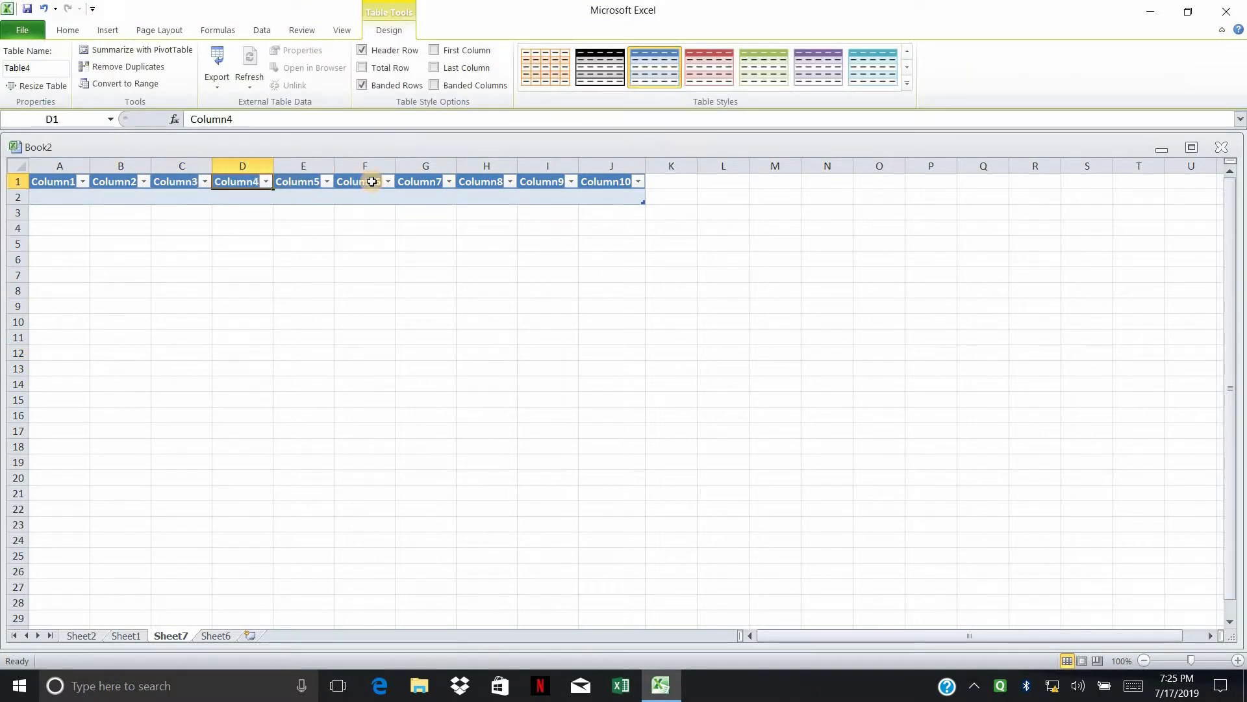
key("Right")
key("Right")
key("Right")
key("Right")
key("Right")
key("Right")
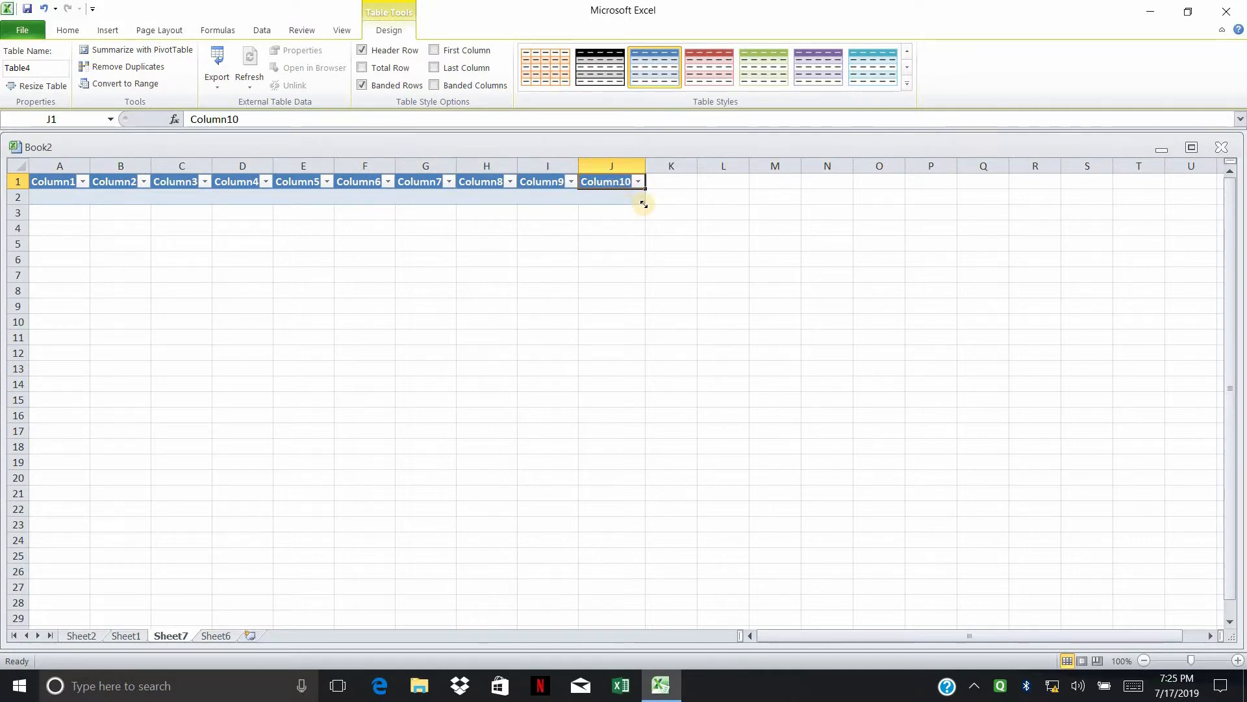
left_click(57, 208)
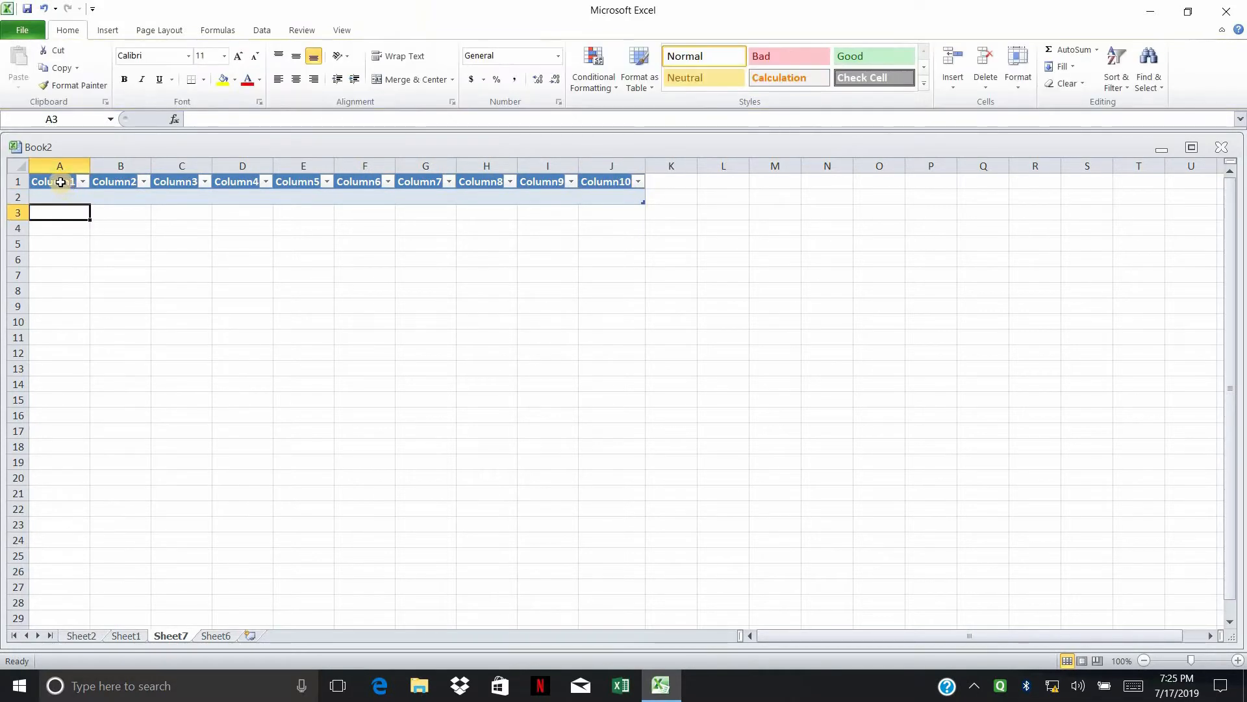
Step: Rename the table's first column header in A1 to S/N
double_click(60, 181)
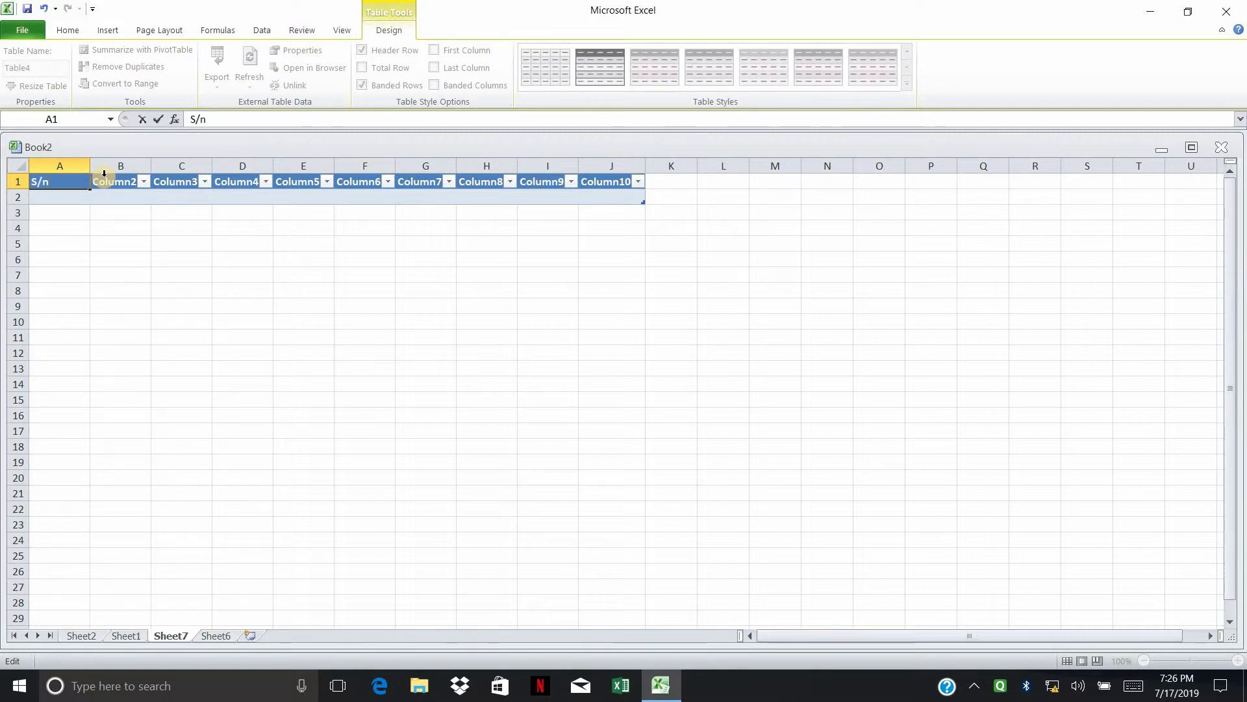
key("BackSpace")
key("BackSpace")
left_click(104, 173)
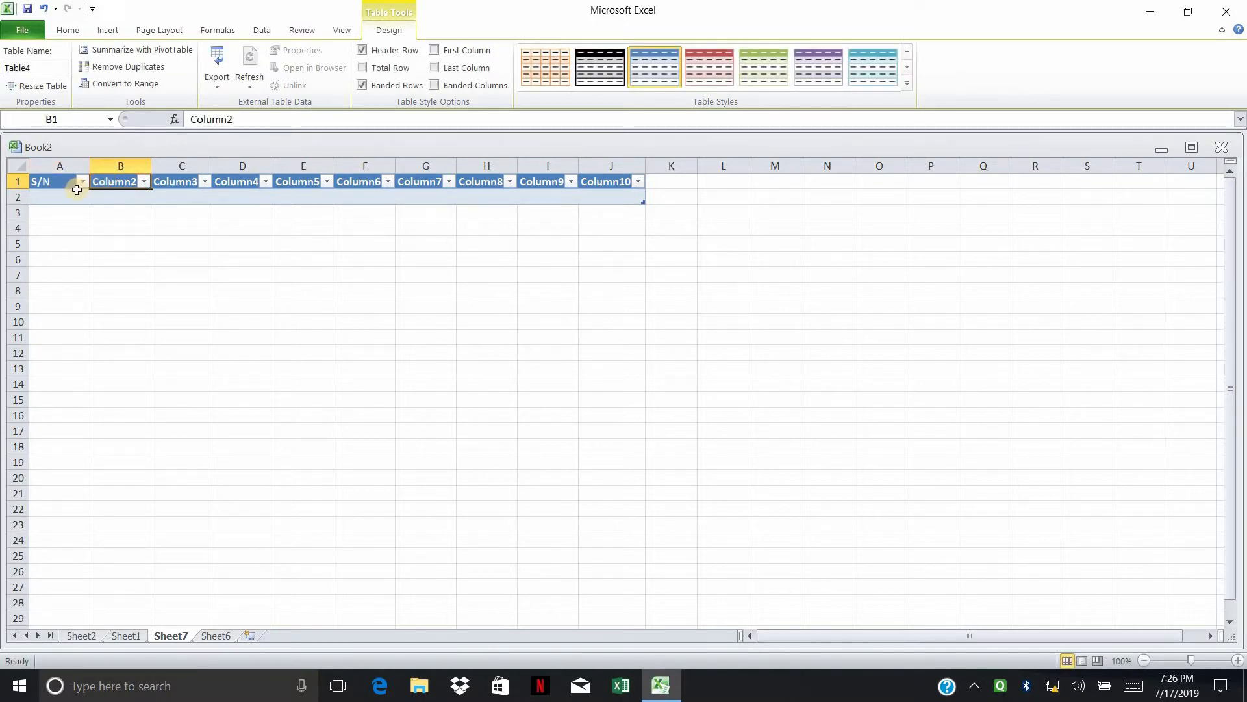
Step: Rename the second column header in B1 to NAME
left_click(115, 184)
double_click(115, 184)
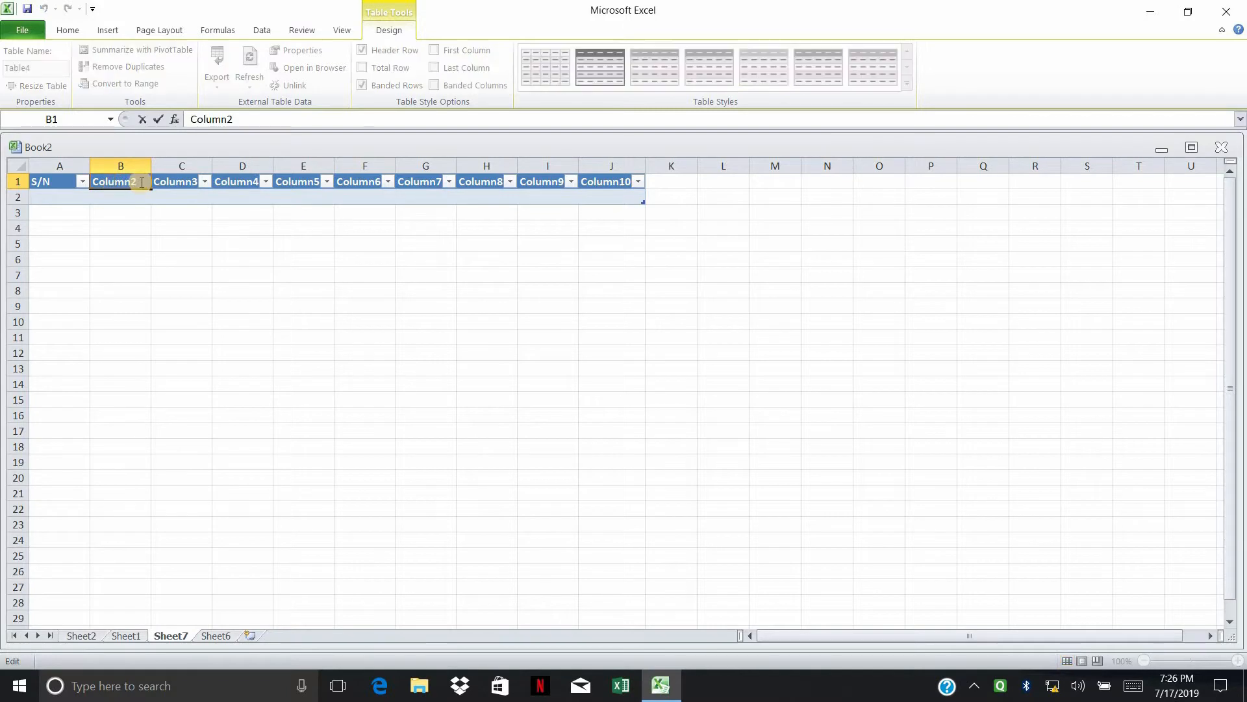
left_click_drag(115, 184, 39, 188)
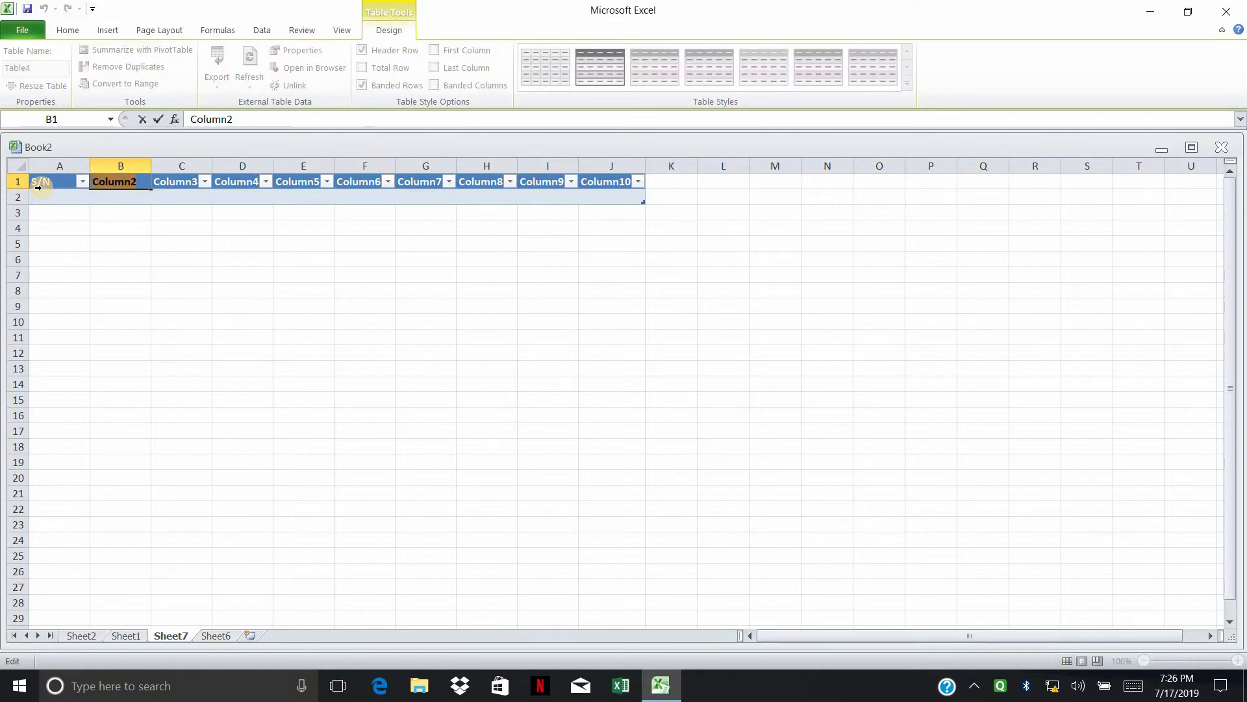
type("n")
type("NAME")
left_click(170, 182)
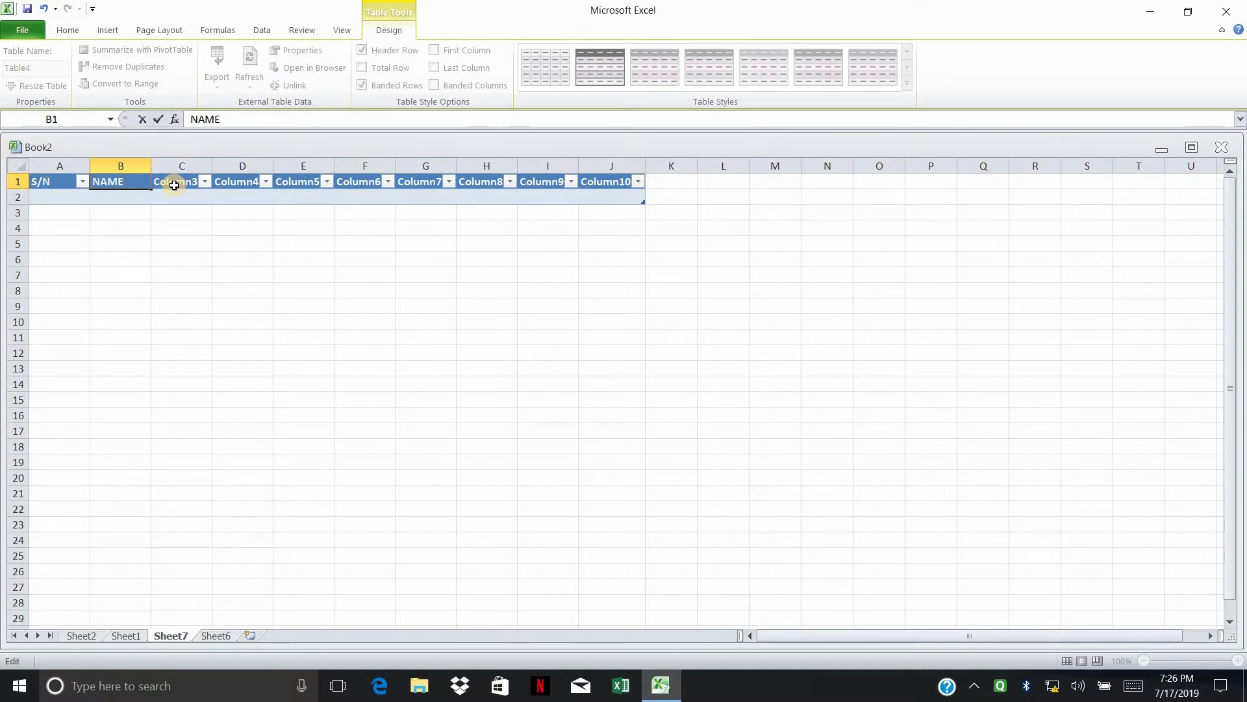
Step: Rename the third column header in C1 to AGE
double_click(208, 176)
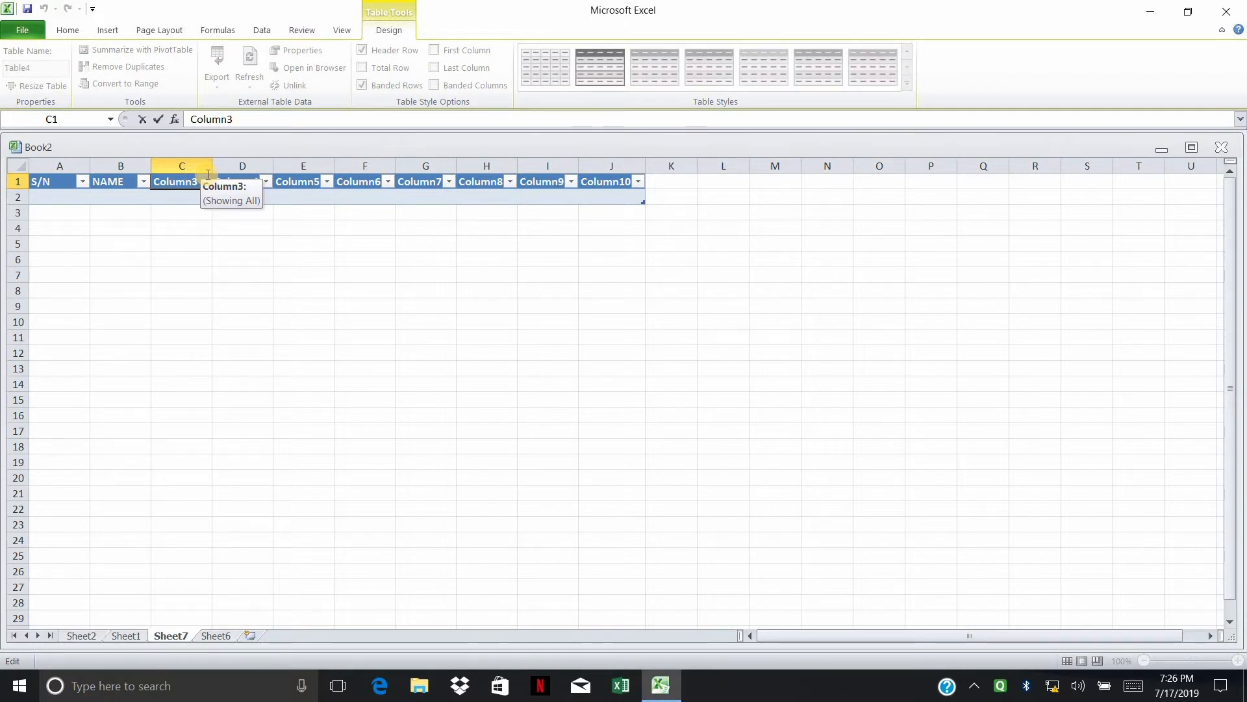
key("BackSpace")
key("BackSpace")
key("BackSpace")
key("BackSpace")
key("BackSpace")
type("AGE")
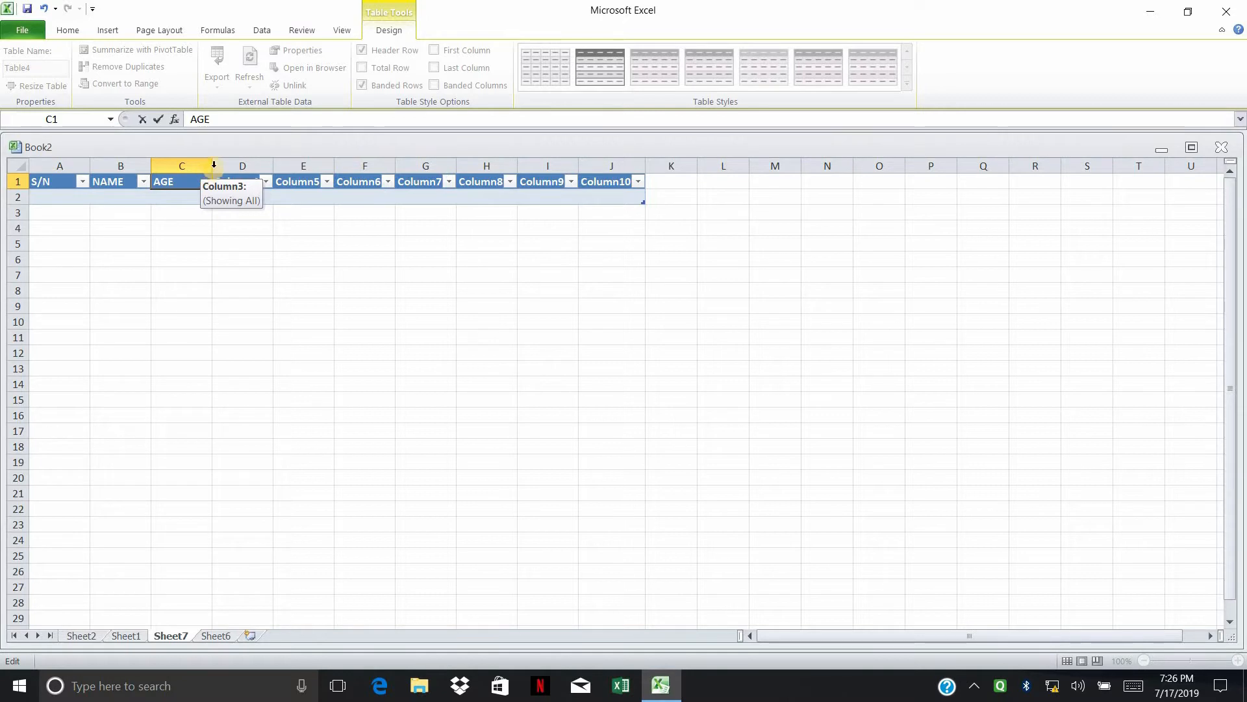
left_click(239, 182)
Step: Rename the fourth column header in D1 to SCHOOL ATTENDED and fit column D's width to the text
double_click(240, 184)
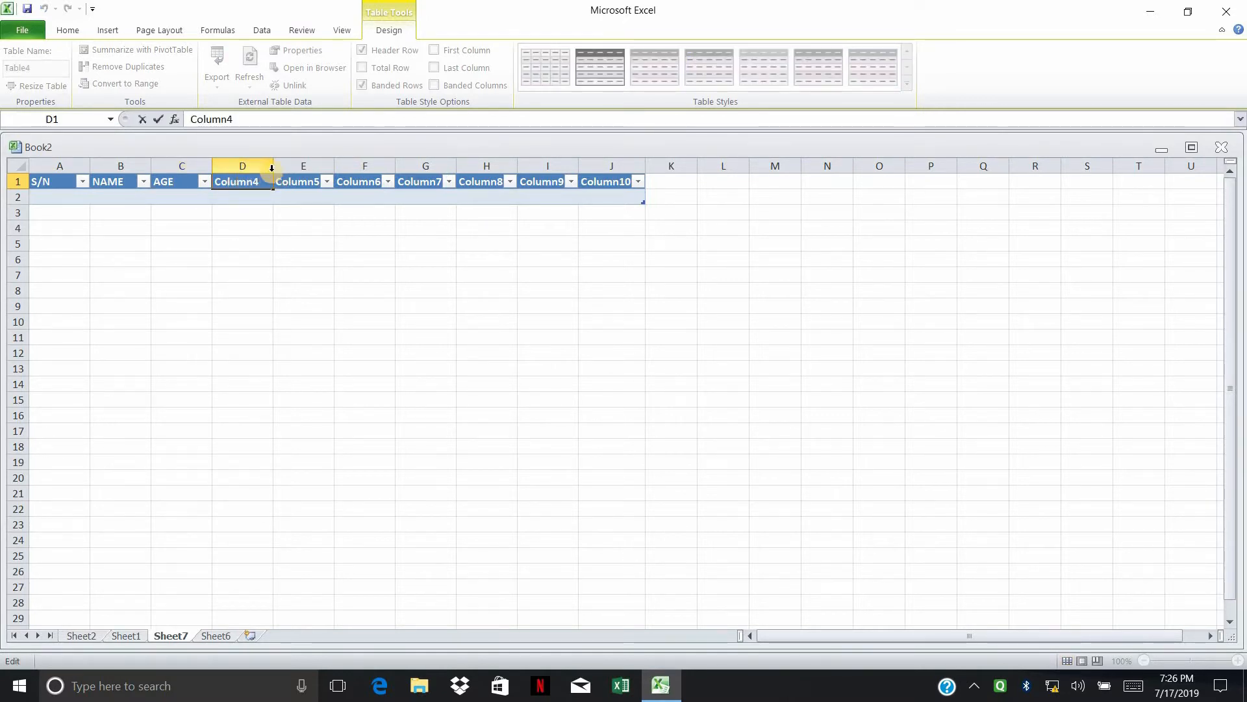
key("BackSpace")
key("BackSpace")
key("BackSpace")
key("BackSpace")
key("BackSpace")
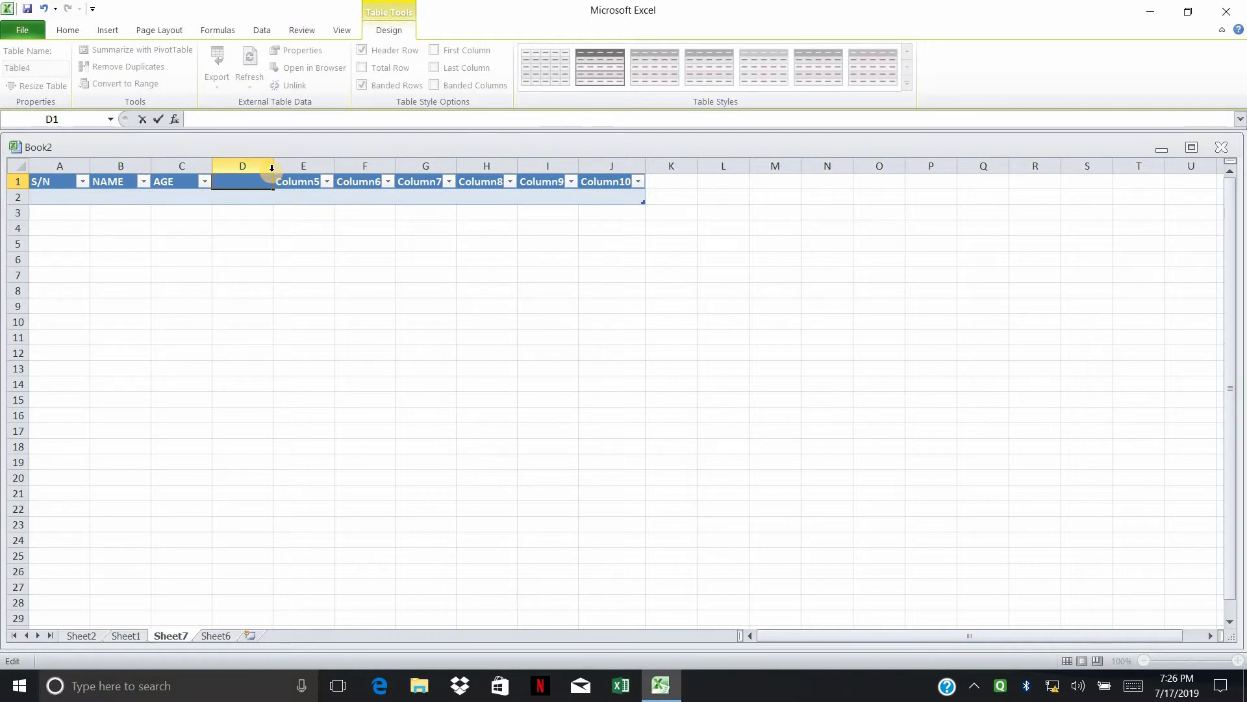
type("SCHOOL ATTEN")
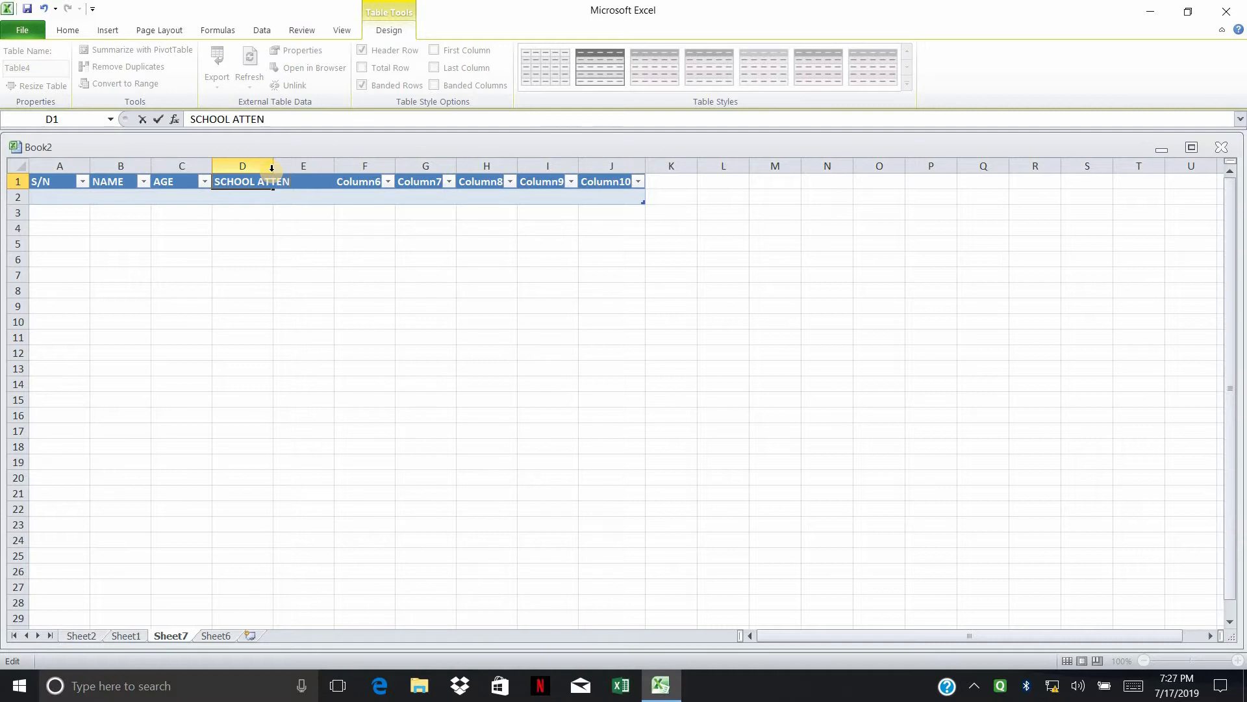
type("DED")
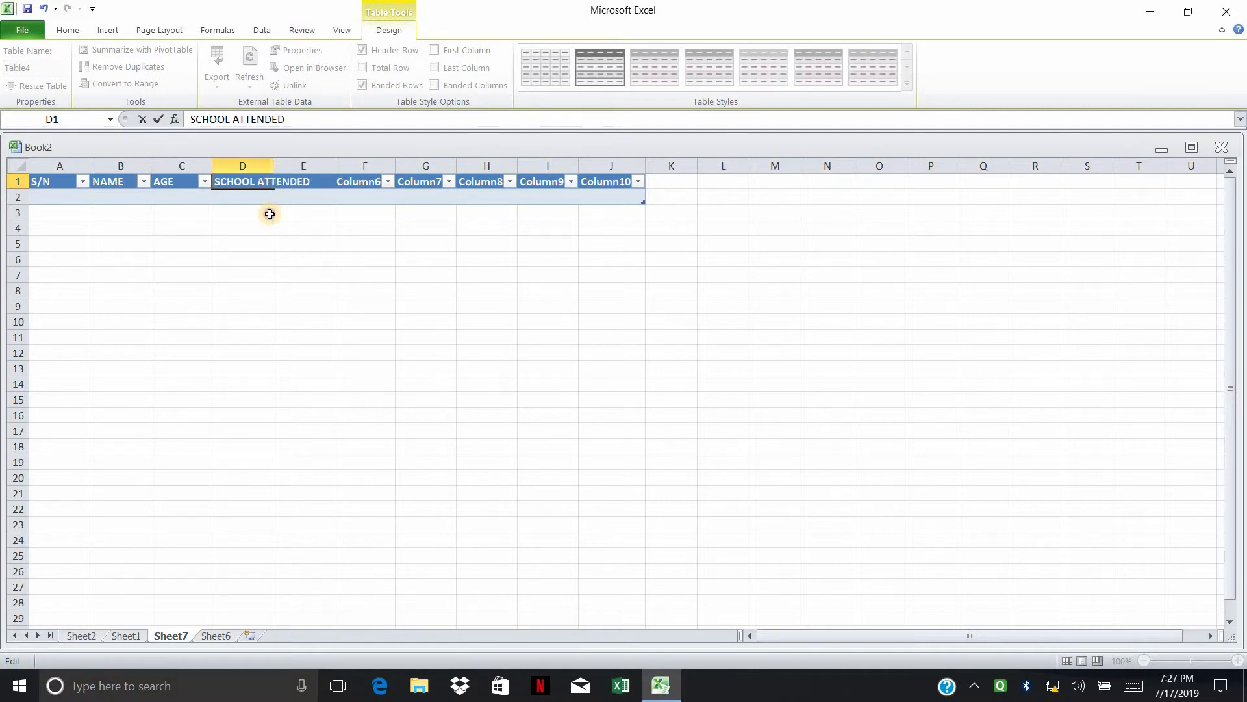
left_click(271, 213)
left_click(254, 182)
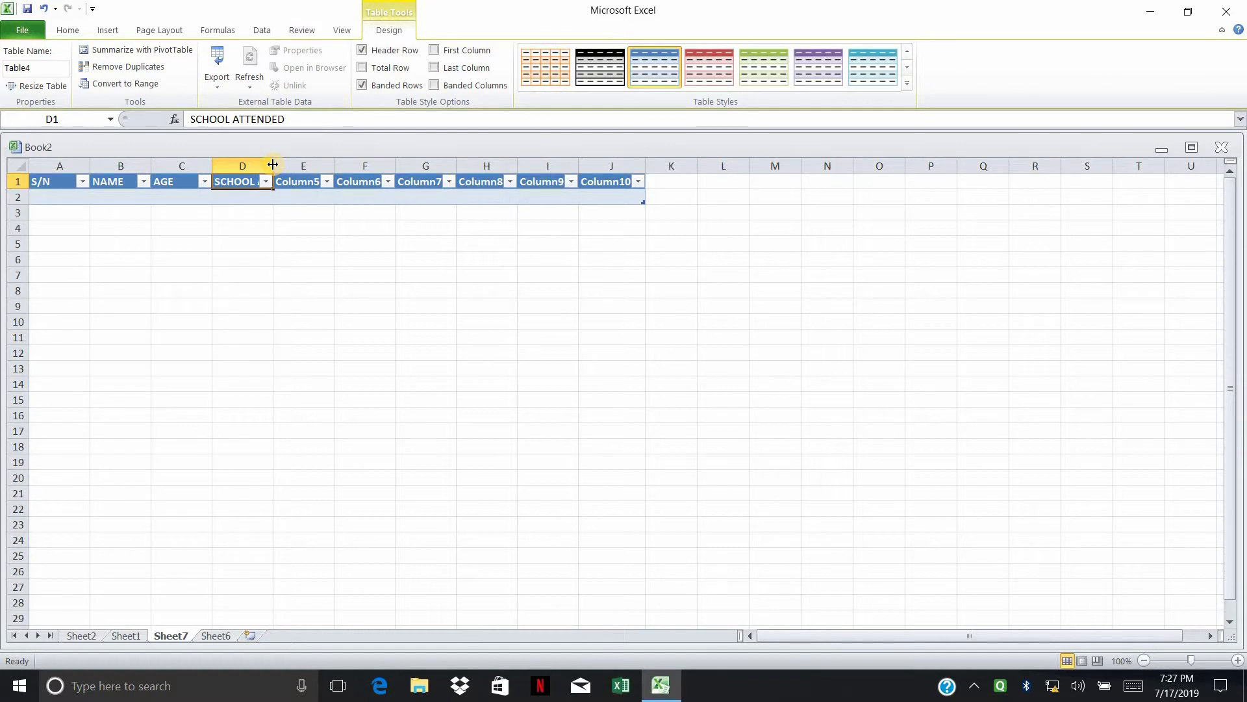
double_click(273, 162)
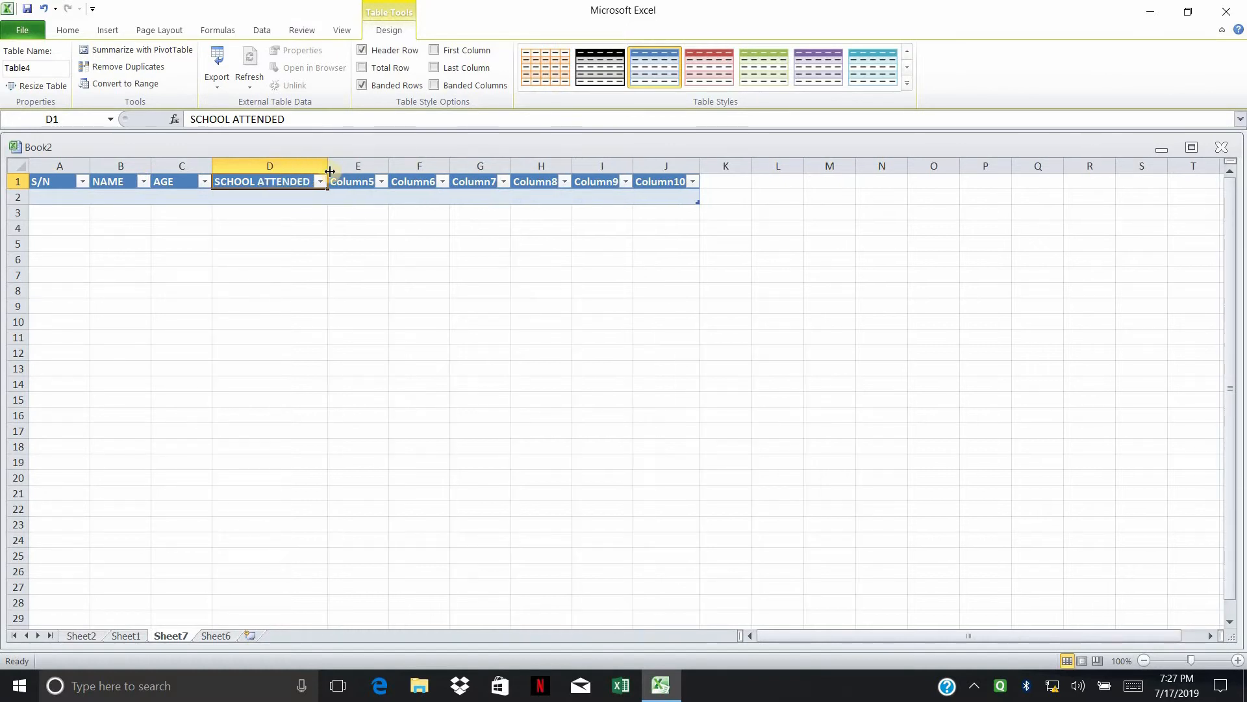
Step: Rename the fifth column header in E1 to CLASS
double_click(351, 183)
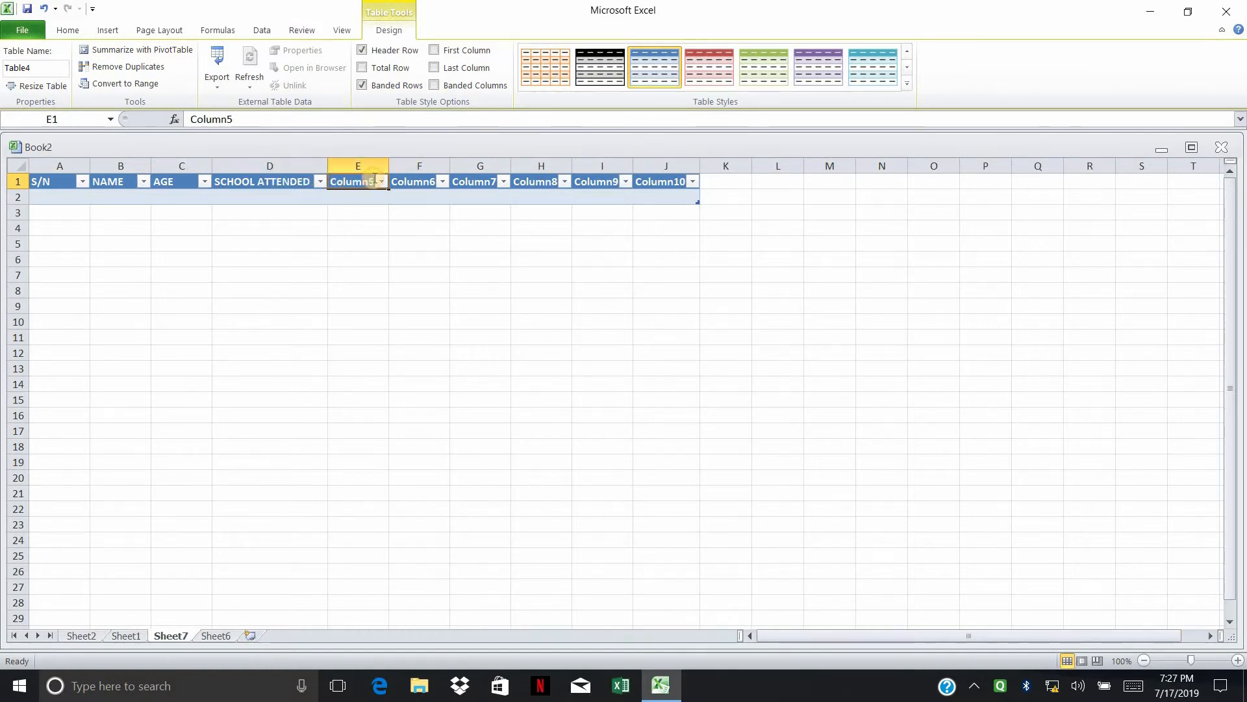
left_click_drag(375, 182, 232, 156)
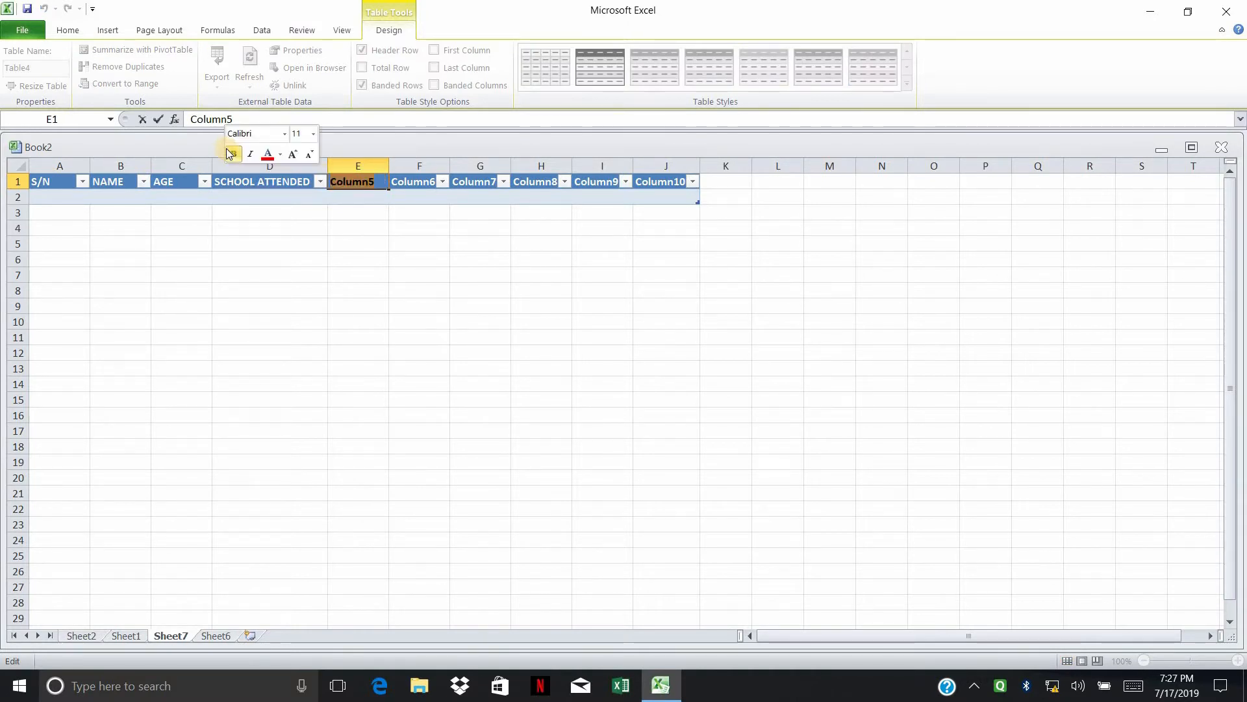
type("CLASS")
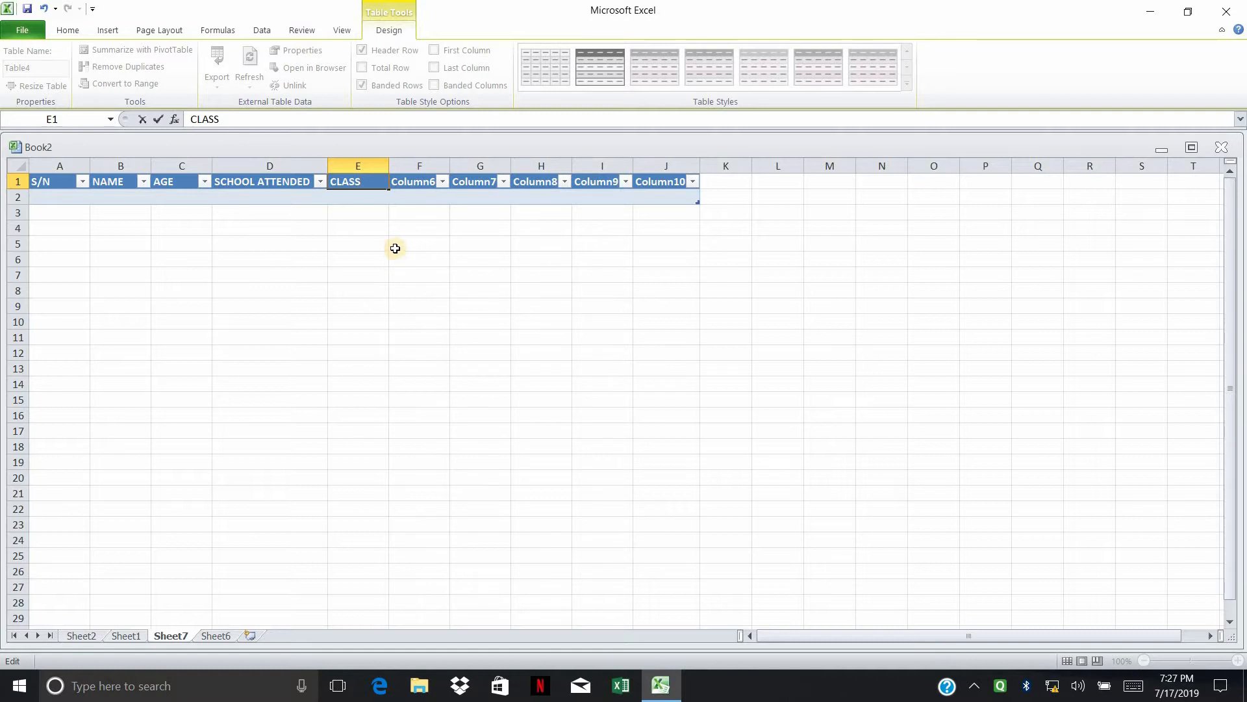
left_click(380, 229)
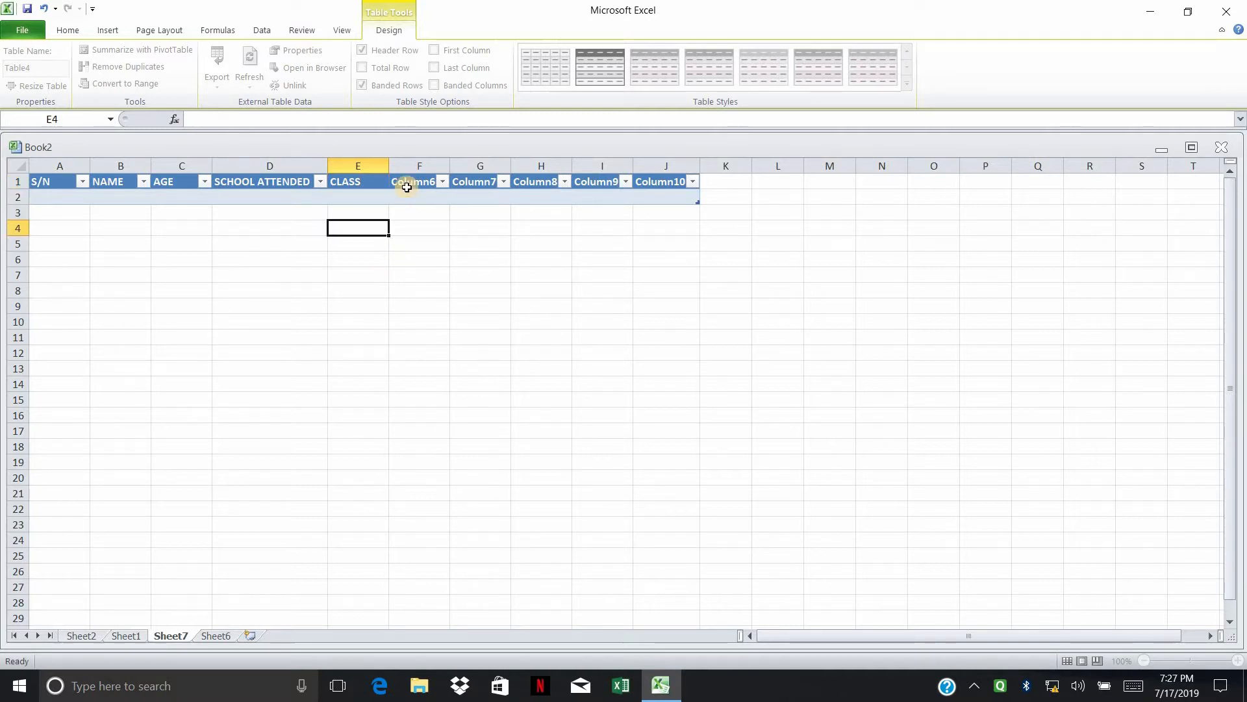
Step: Change the header in E1 to YEAR OF GRADUATION and fit column E's width to the text
double_click(367, 181)
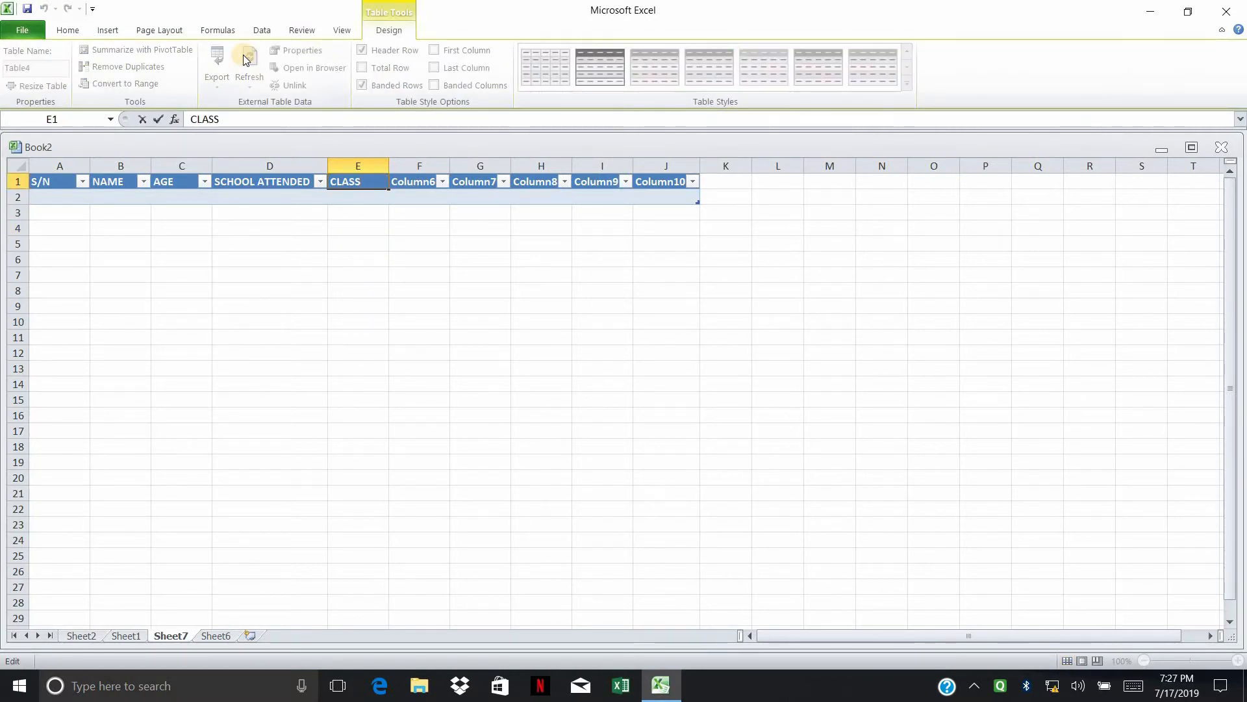
key("BackSpace")
key("BackSpace")
key("BackSpace")
type("YE")
type("AR P")
key("BackSpace")
type("OF GRA")
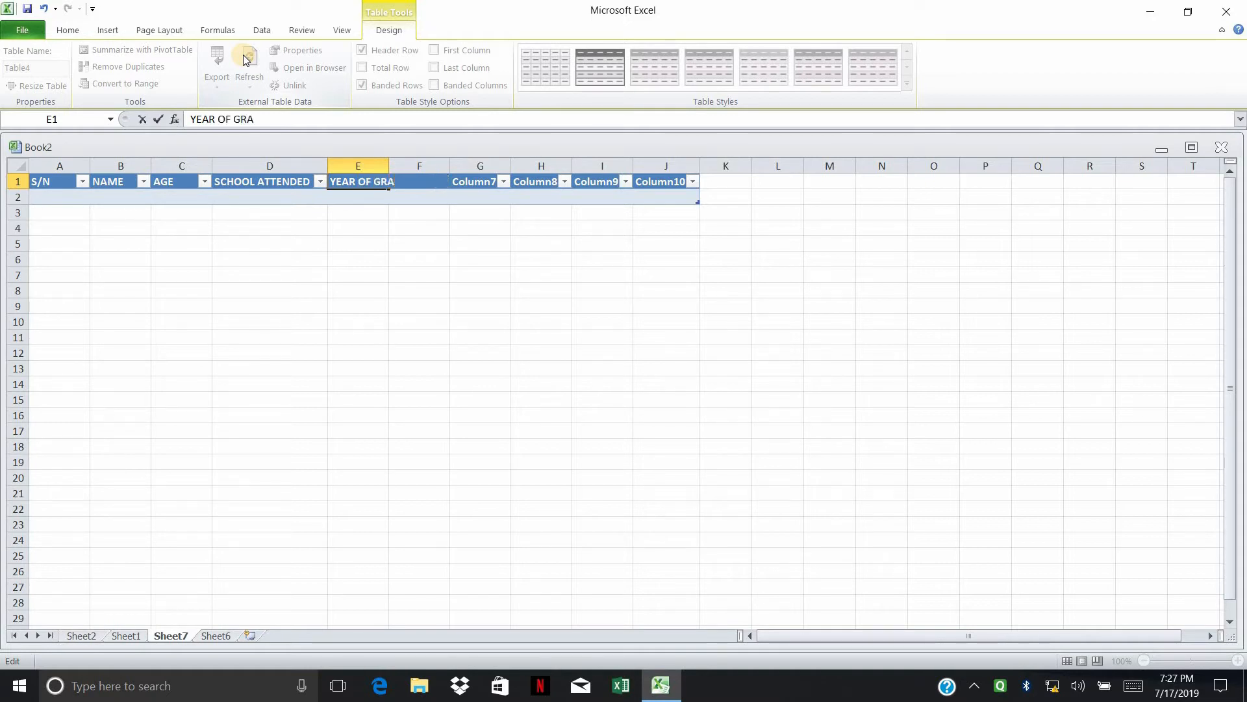
type("DUATION")
left_click(384, 243)
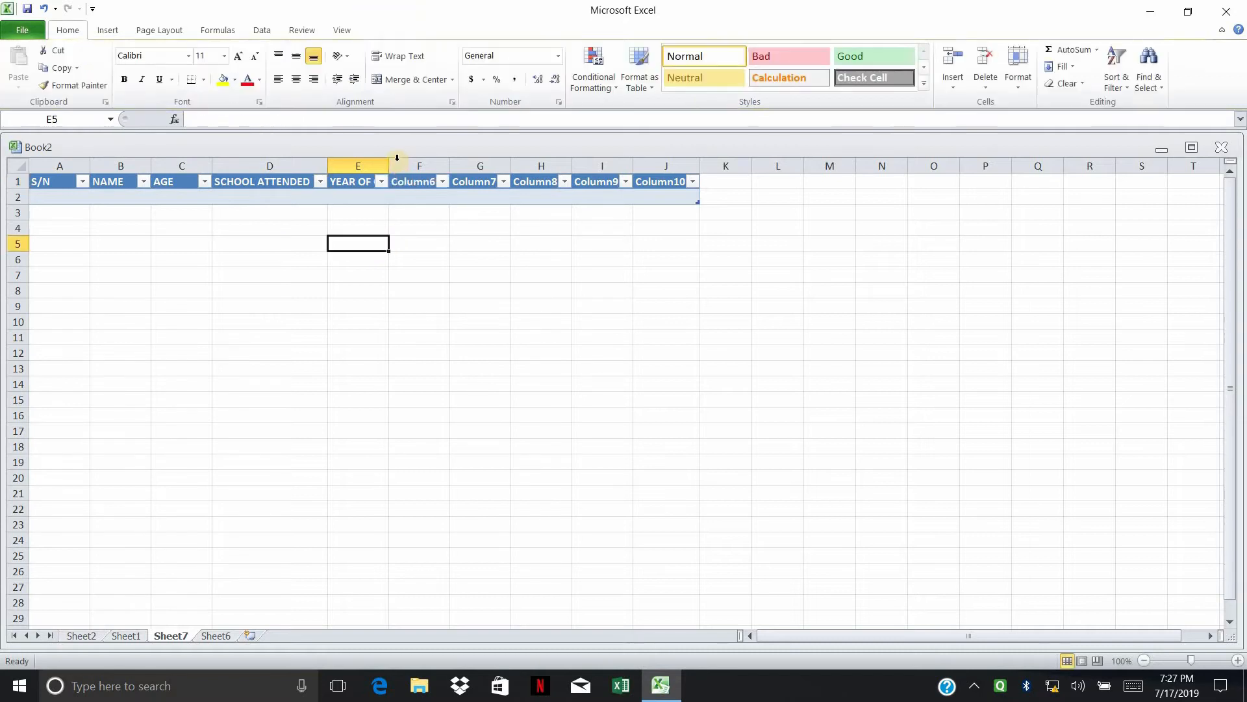
double_click(385, 165)
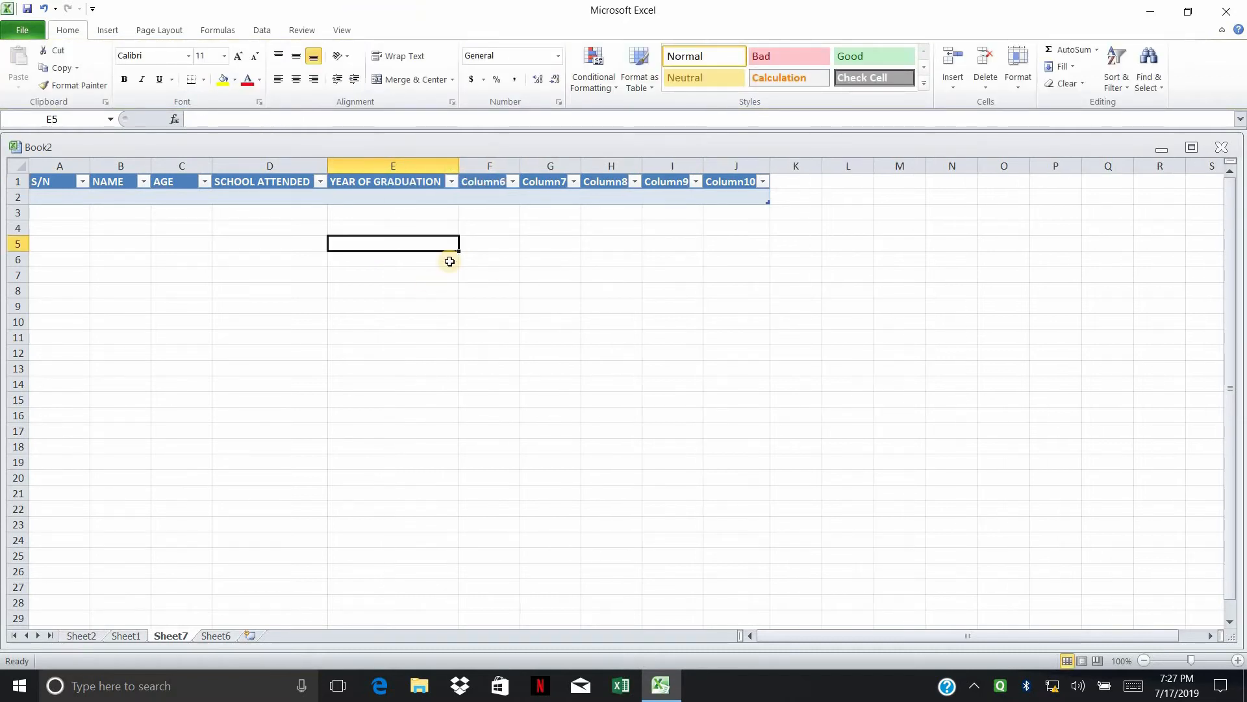
Step: Delete worksheet columns F through K to remove the unused table columns Column6 to Column10
double_click(486, 179)
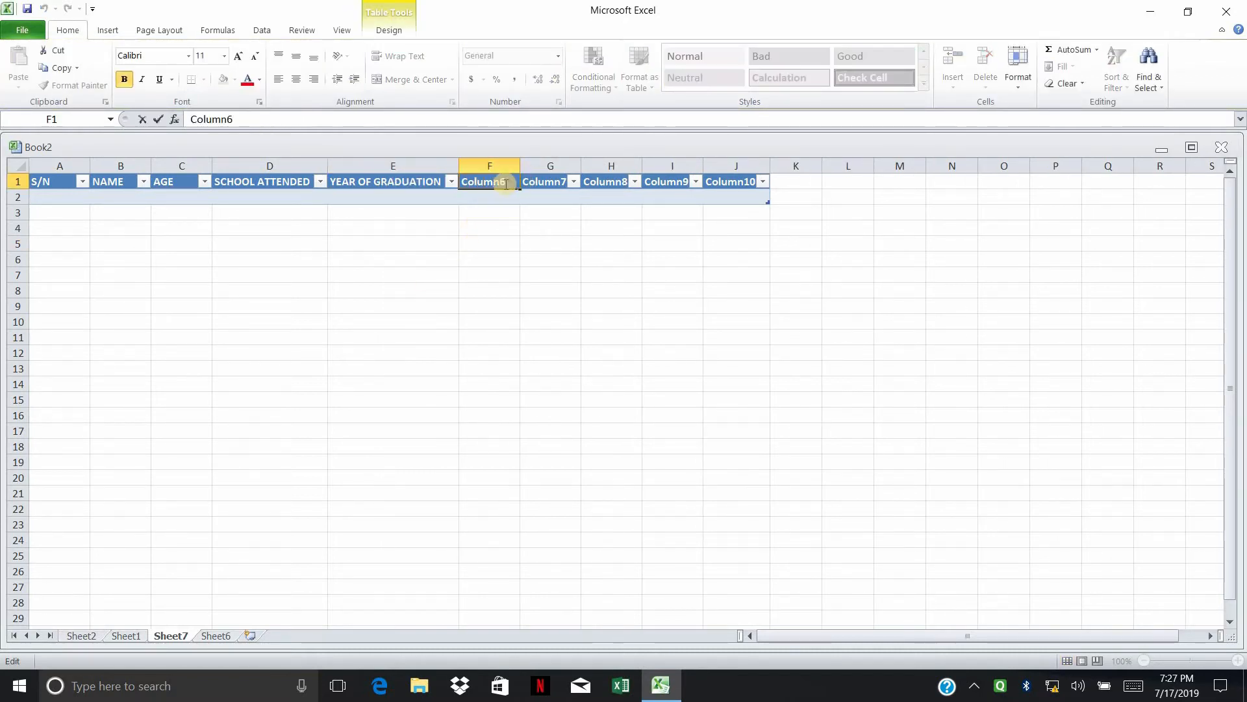
left_click_drag(505, 182, 445, 174)
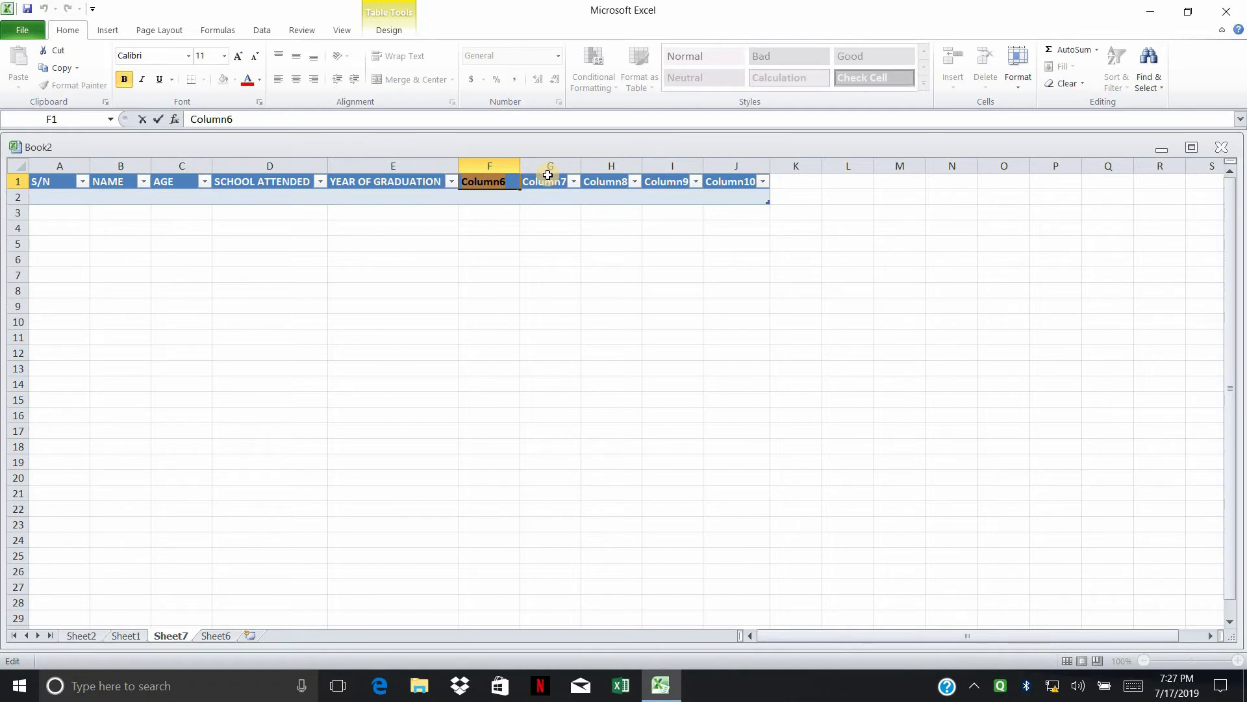
left_click_drag(498, 166, 799, 189)
right_click(688, 286)
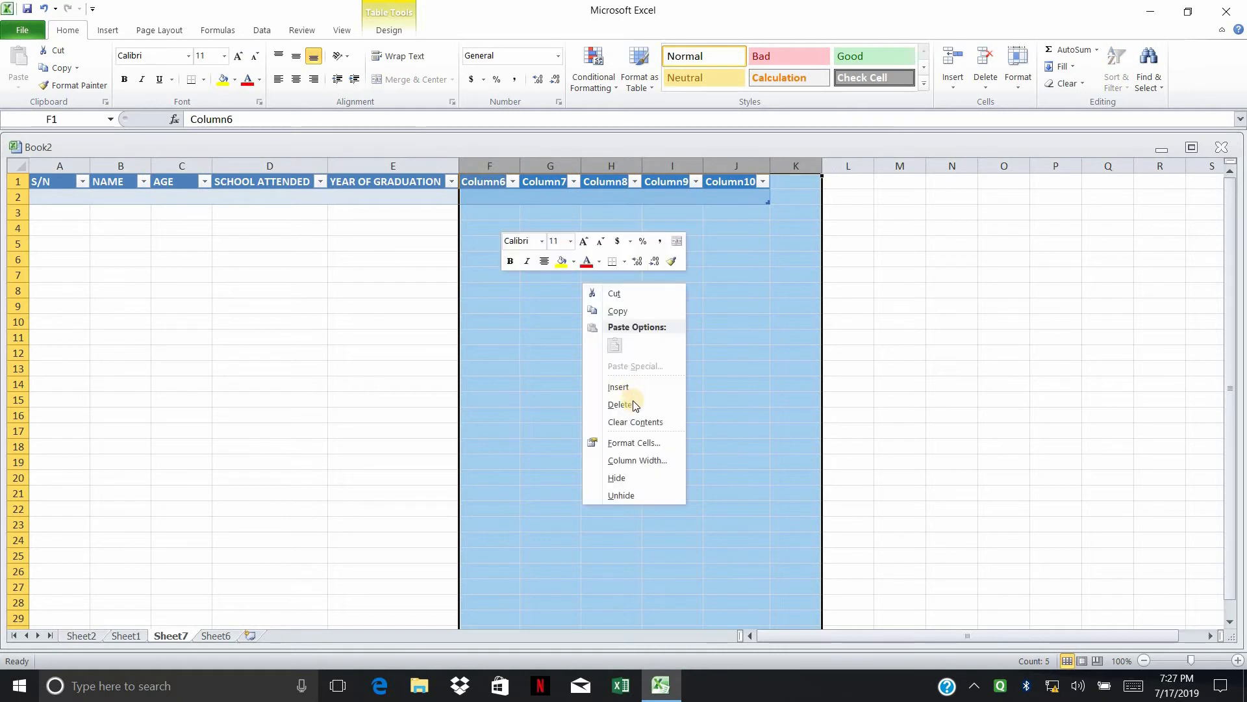
left_click(633, 404)
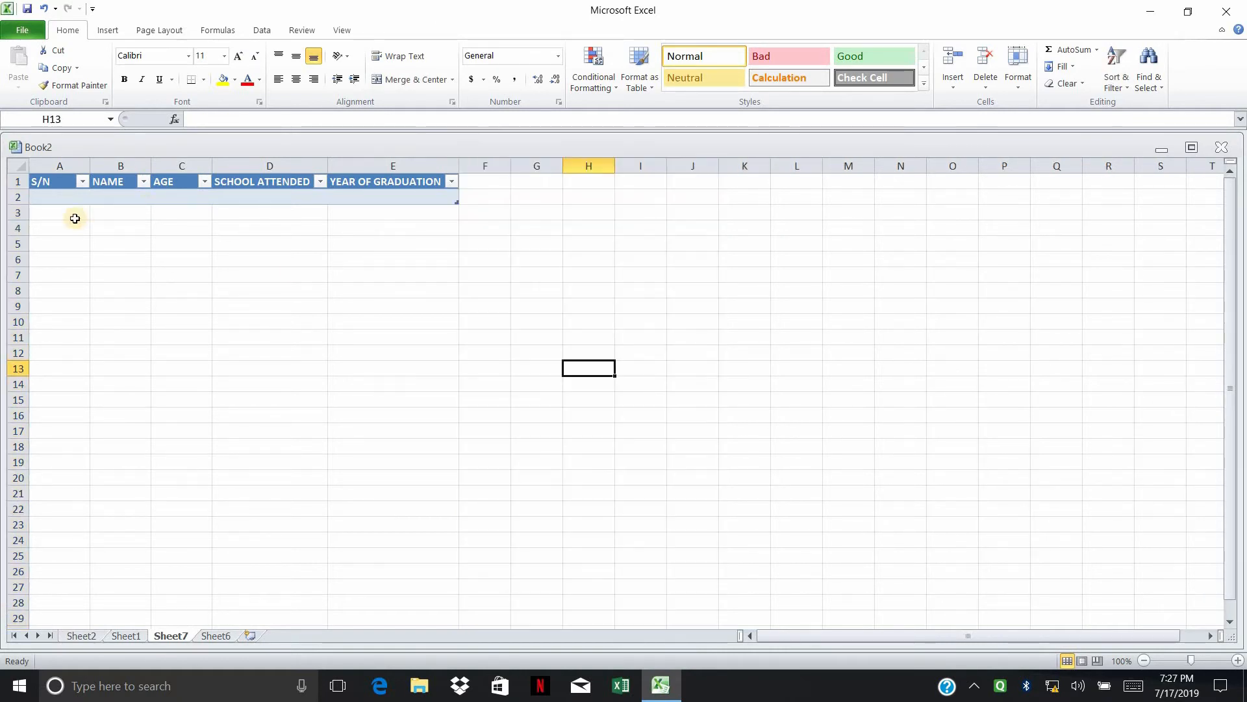
Step: Enter 1 as the S/N in cell A2, the first data row of the table
left_click(58, 197)
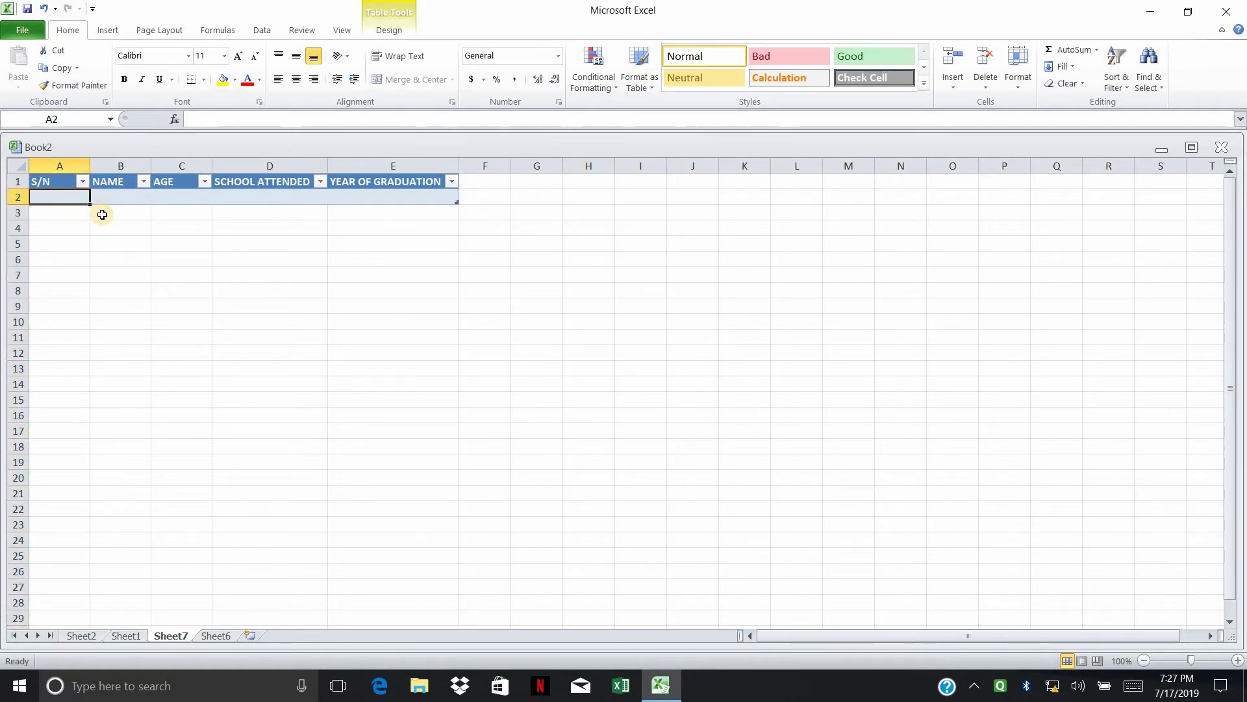
type("1")
key("Tab")
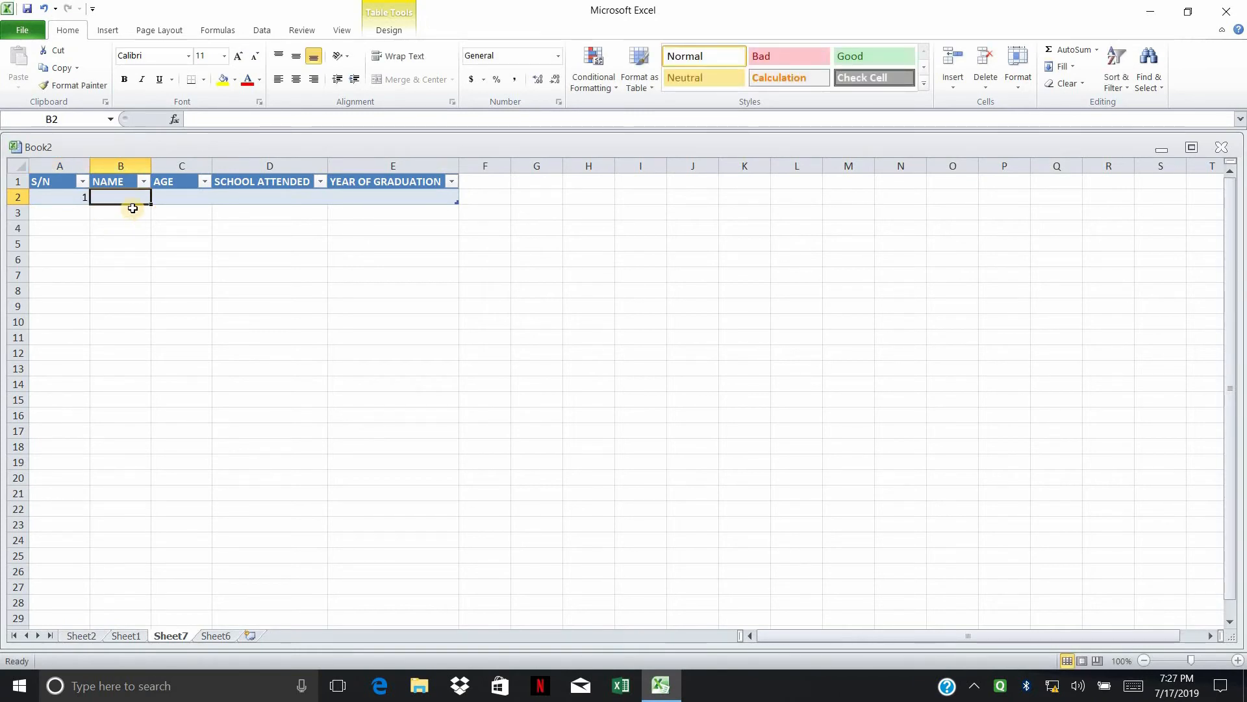
Step: Widen column B to about twice its width and enter the person's full name under NAME in B2
left_click_drag(152, 165, 233, 157)
type("J")
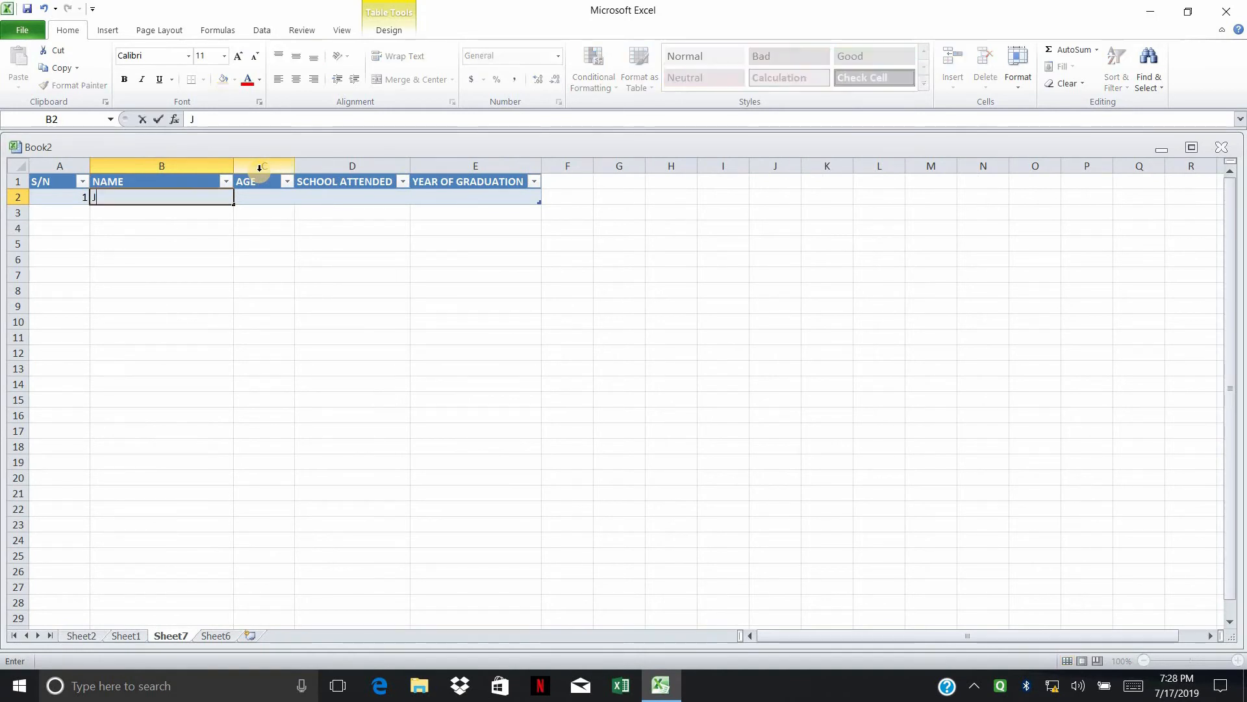
type("ohn Paul")
key("Tab")
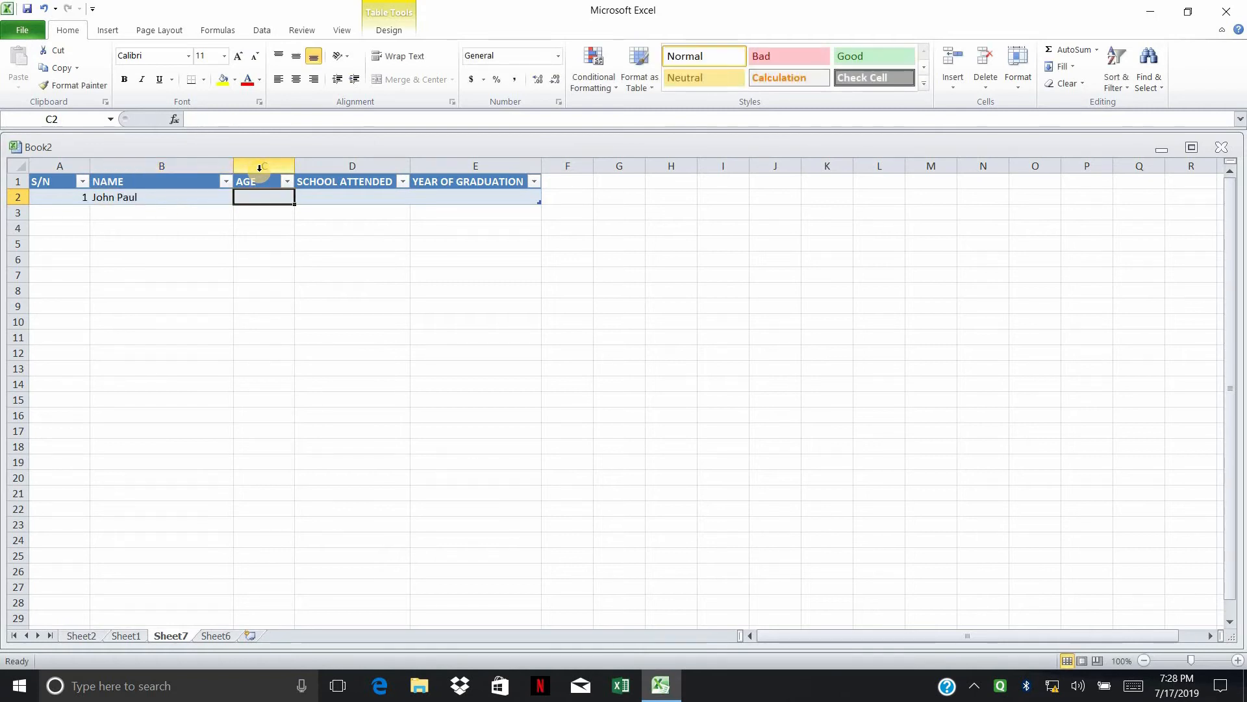
Step: Fill in the age 35 in C2 and AYZ University as the school attended in D2
type("35")
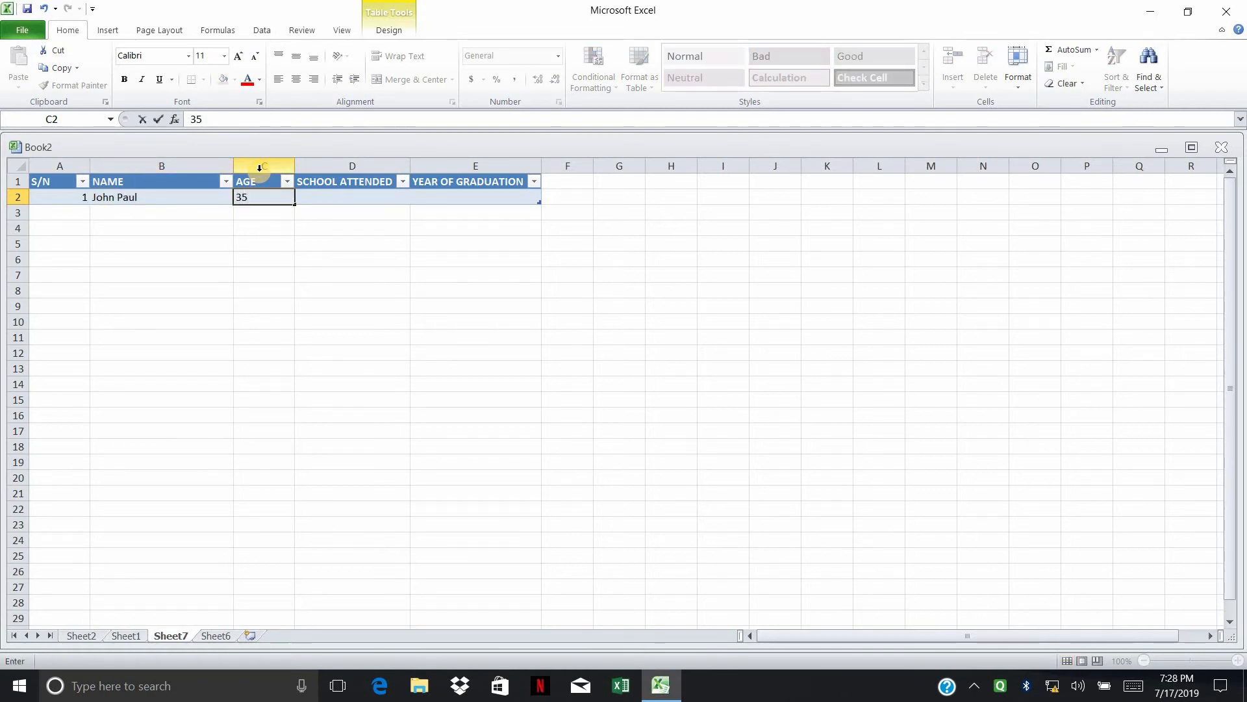
key("Tab")
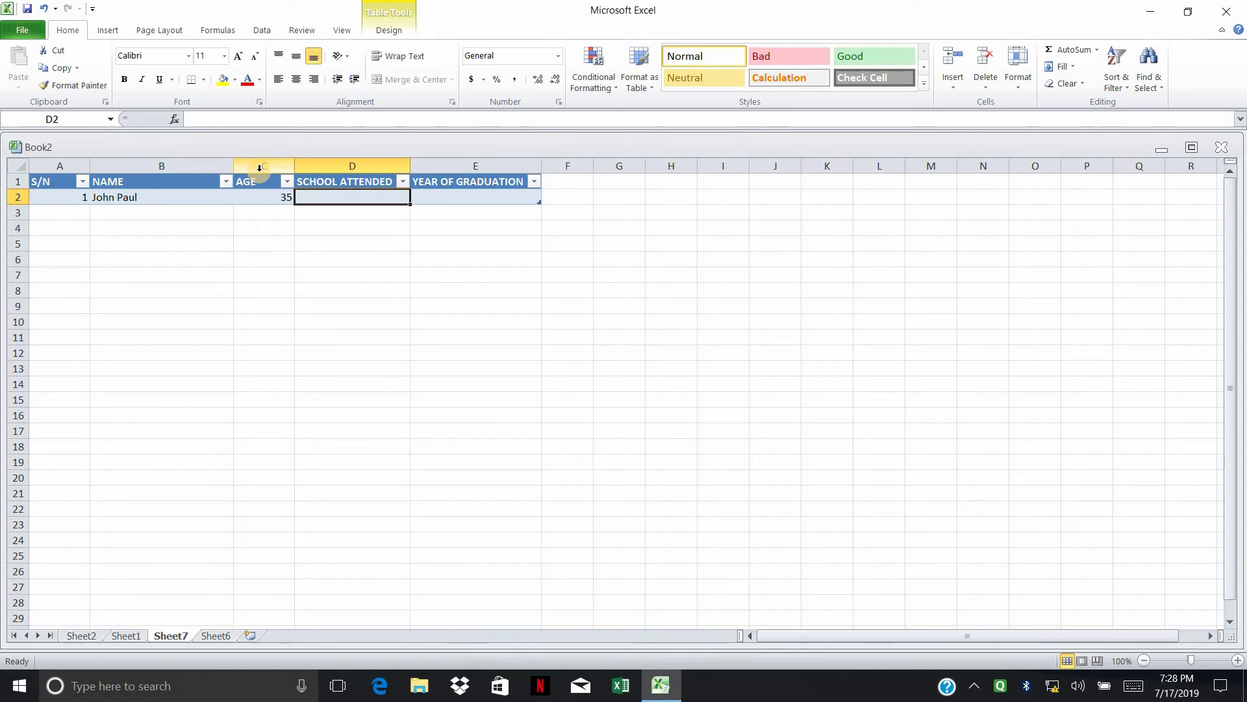
type("a")
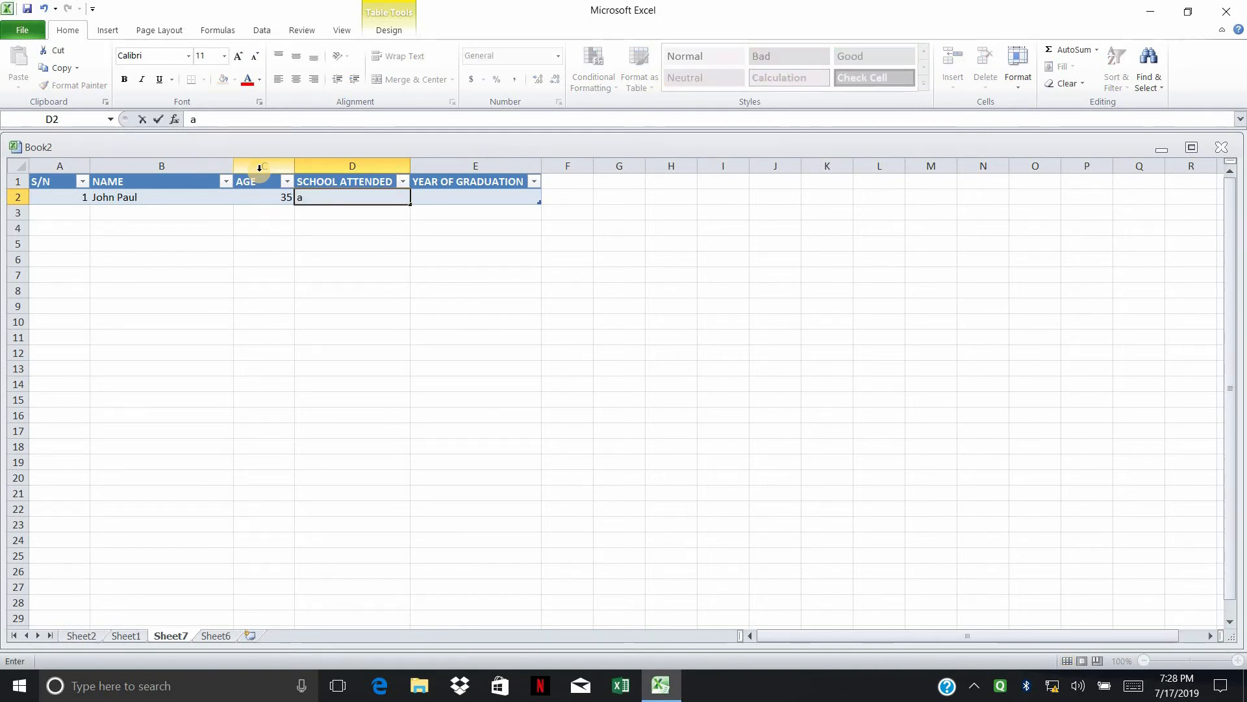
key("BackSpace")
type("AYZ University")
key("Tab")
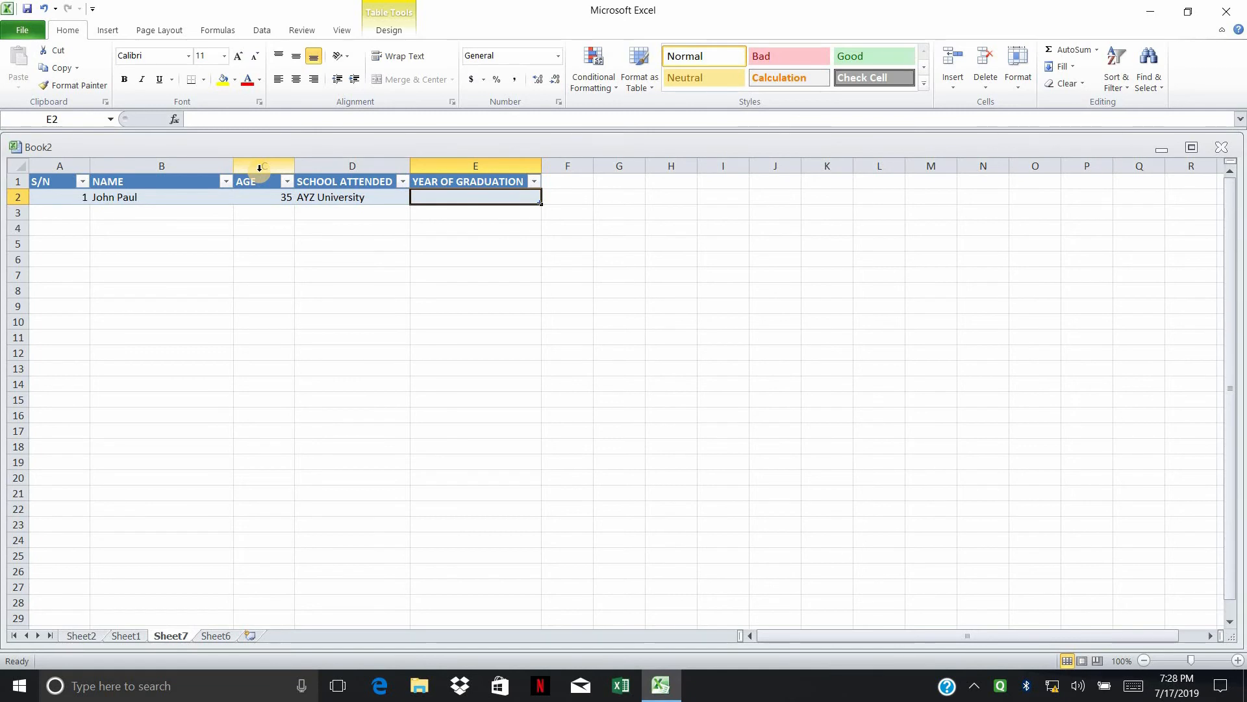
Step: Enter 2015 as the year of graduation in E2 to complete the first record
type("201")
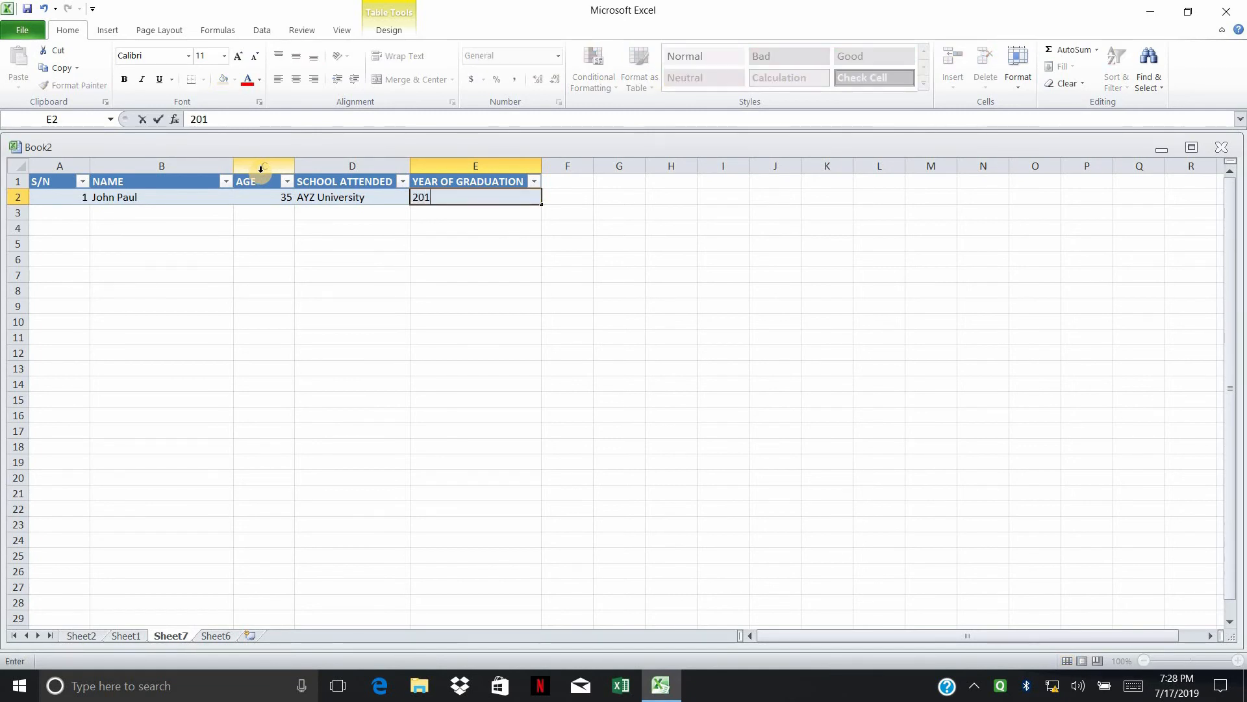
type("5")
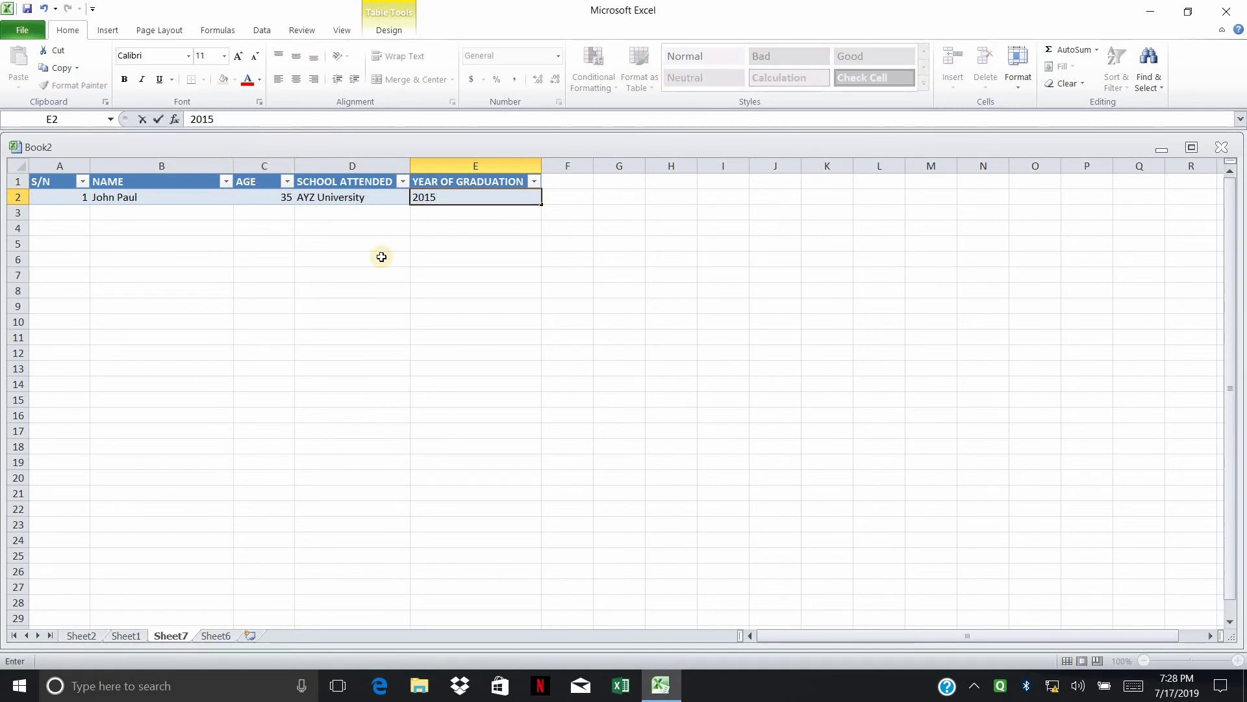
left_click(462, 260)
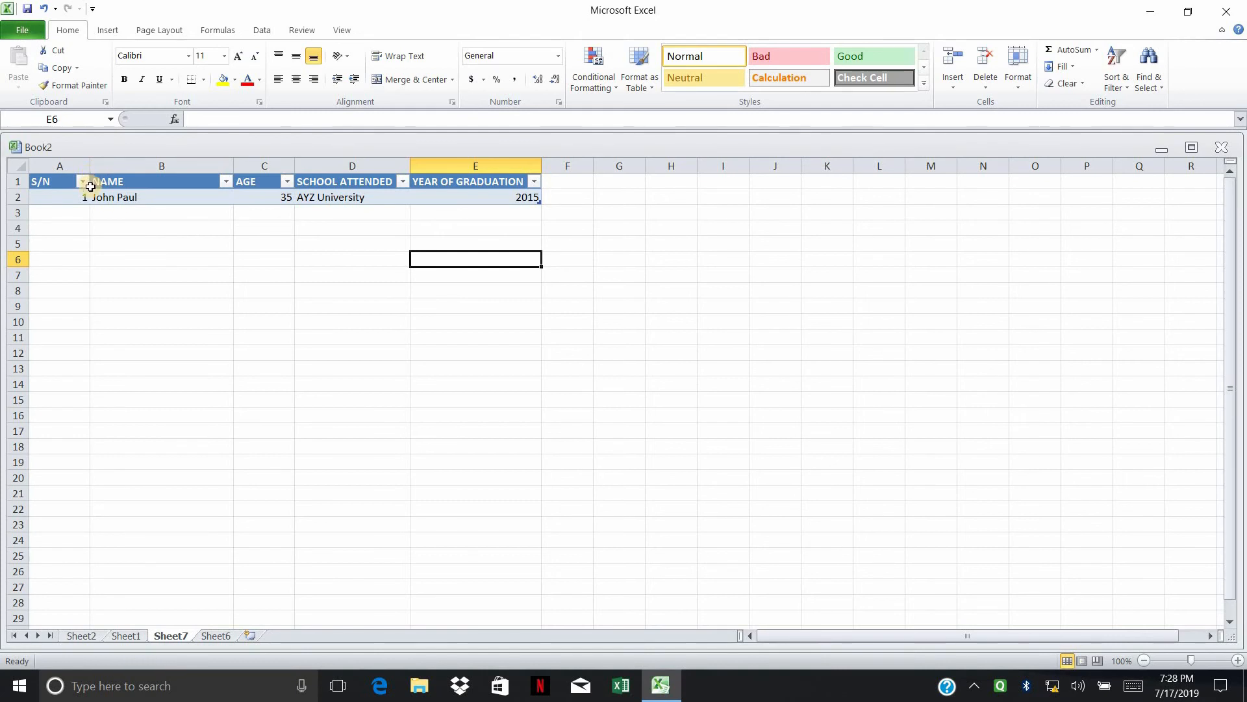
Step: Display the commands for inserting objects into the worksheet
left_click(108, 32)
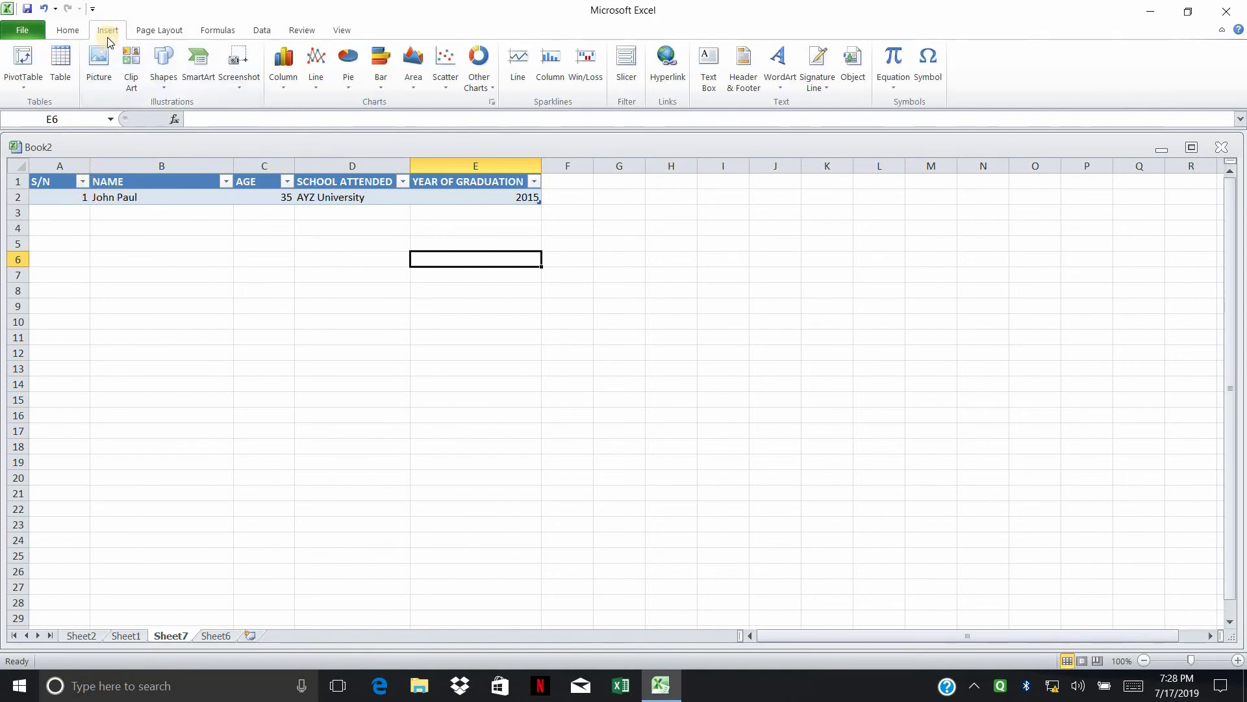